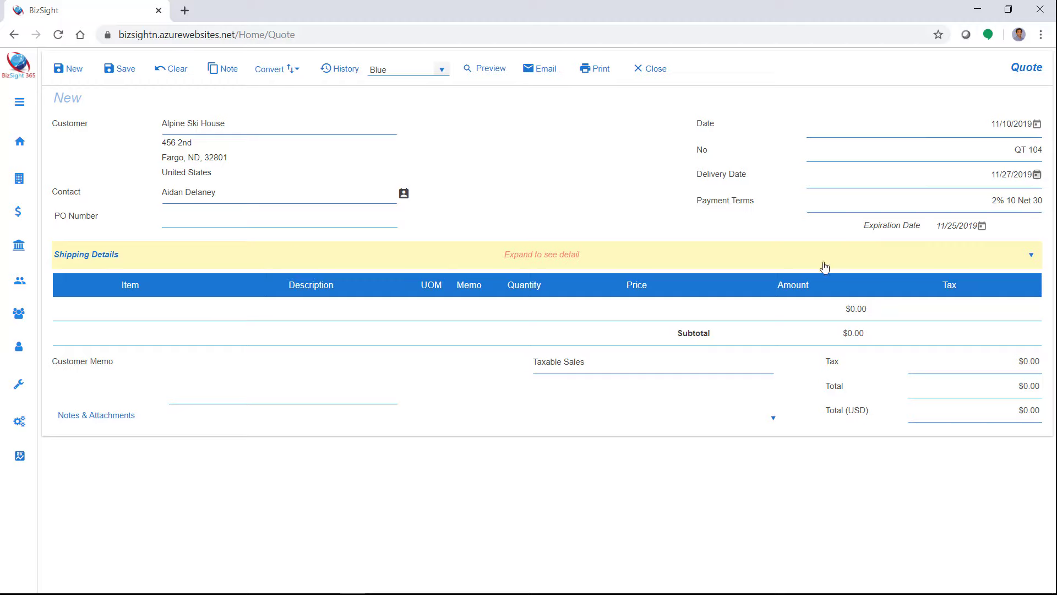
Check the quote's shipping details, and add the item Ski Package, Adult with a quantity of 5.
left_click(1024, 259)
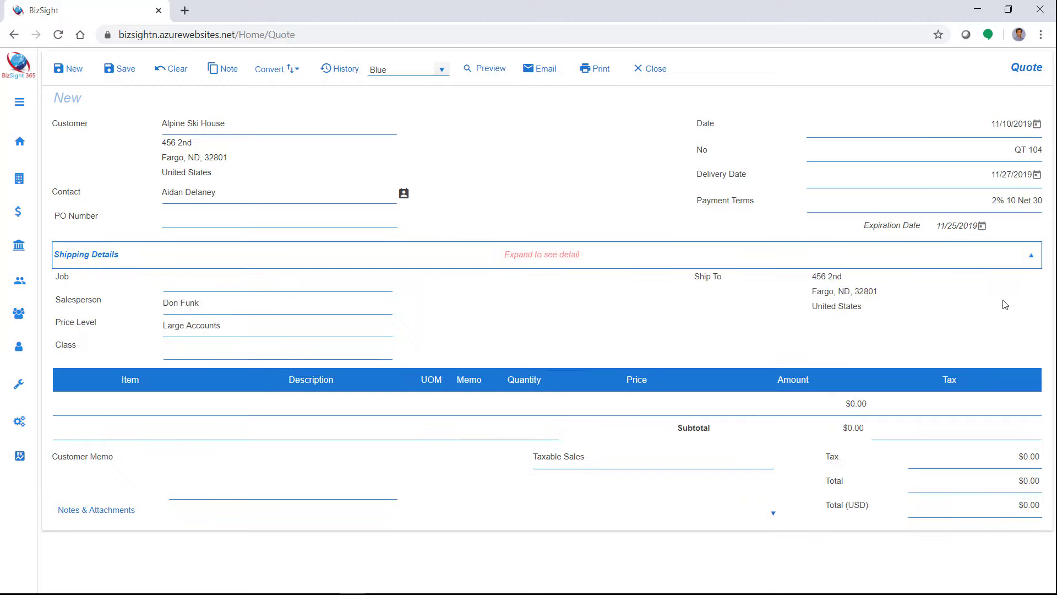
left_click(1030, 260)
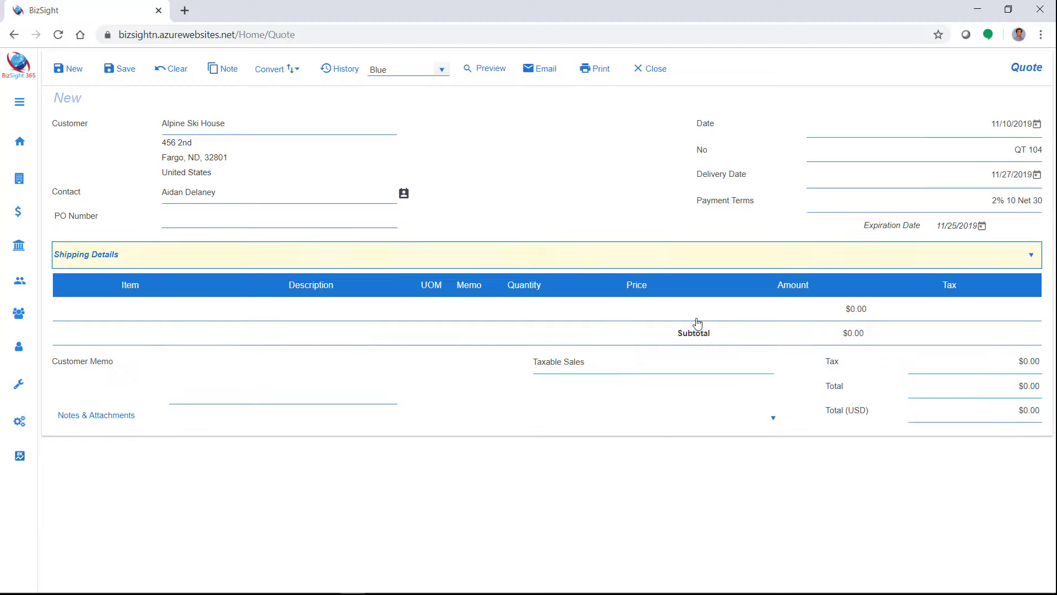
left_click(134, 316)
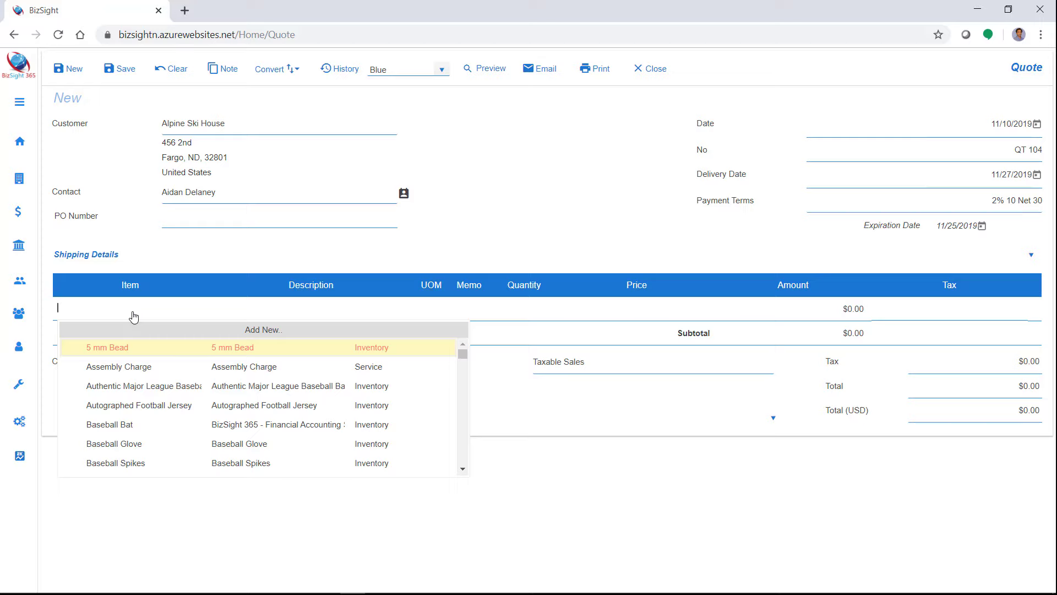
type("sk")
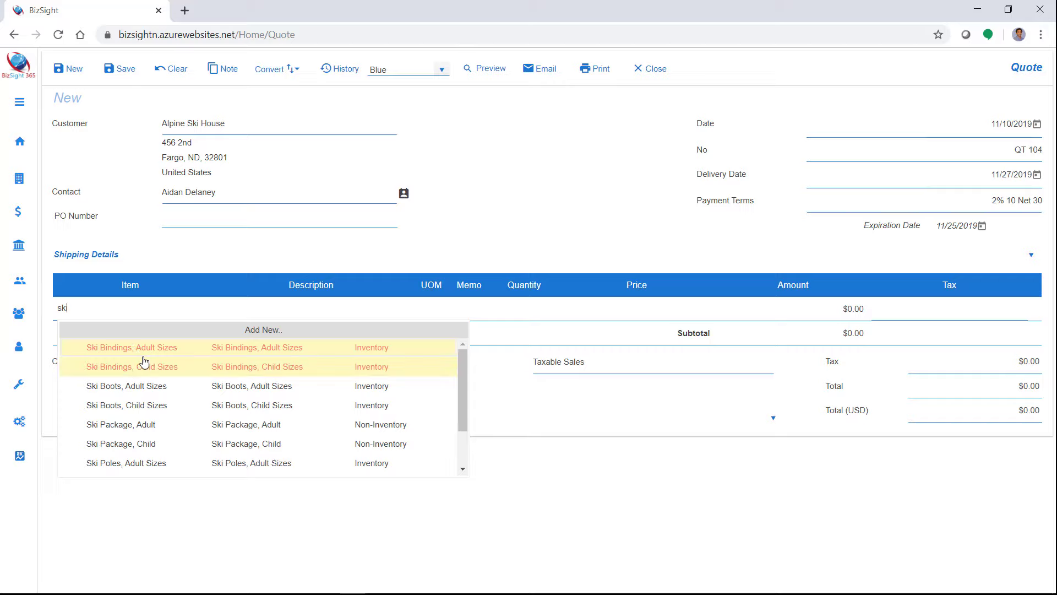
type("i")
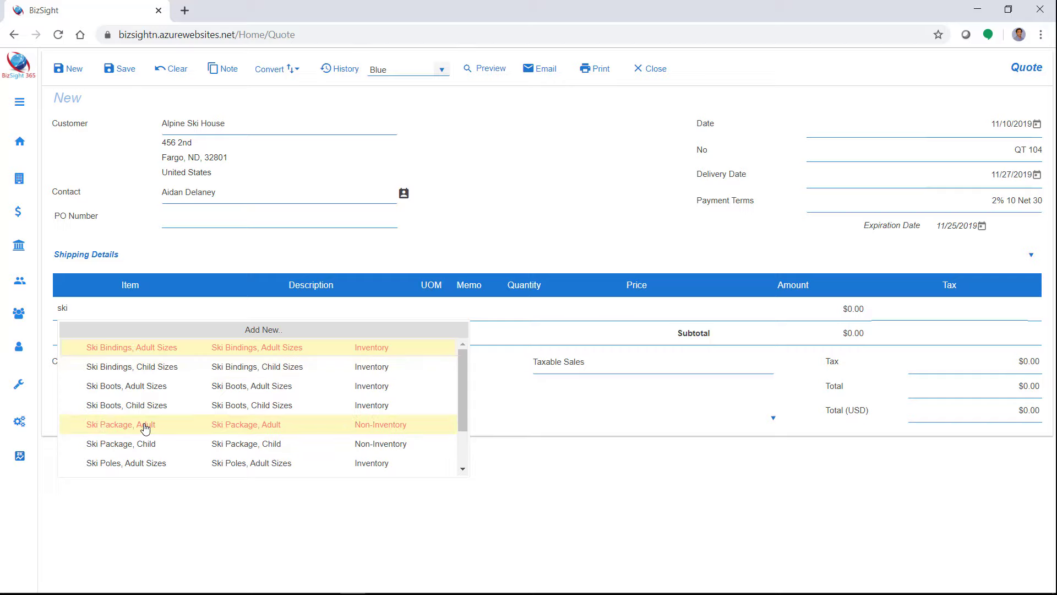
left_click(146, 429)
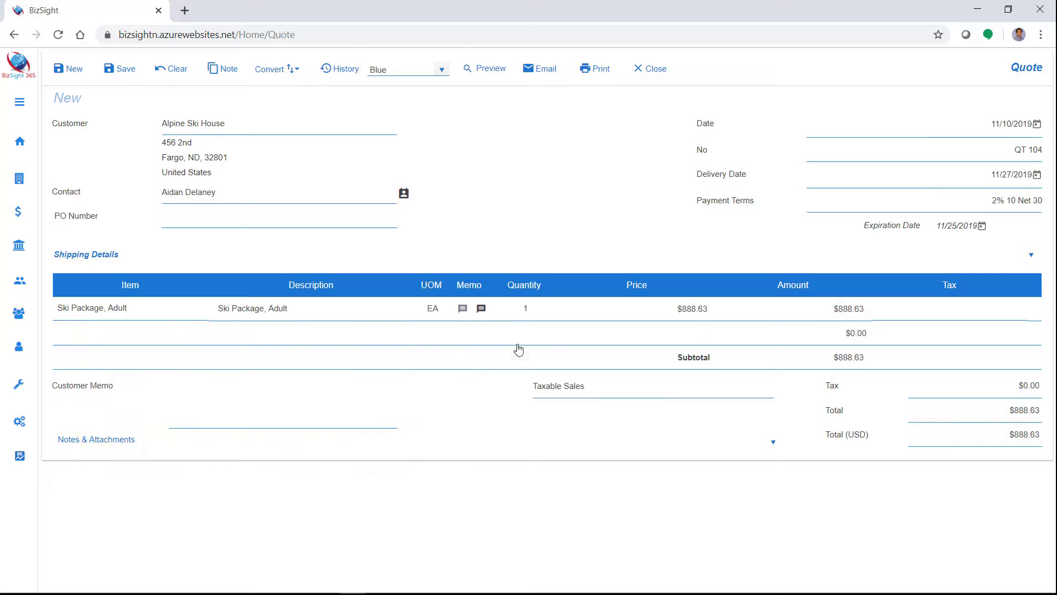
left_click(527, 313)
key("Tab")
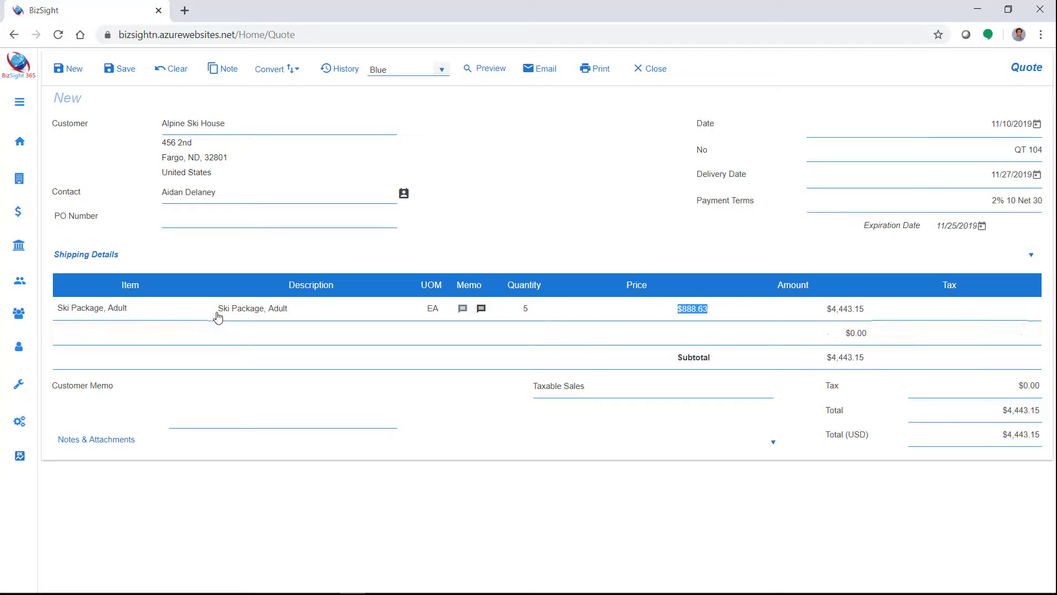
Add the item Ski Boots, Adult Sizes as the second quote line with a quantity of 2.
left_click(90, 345)
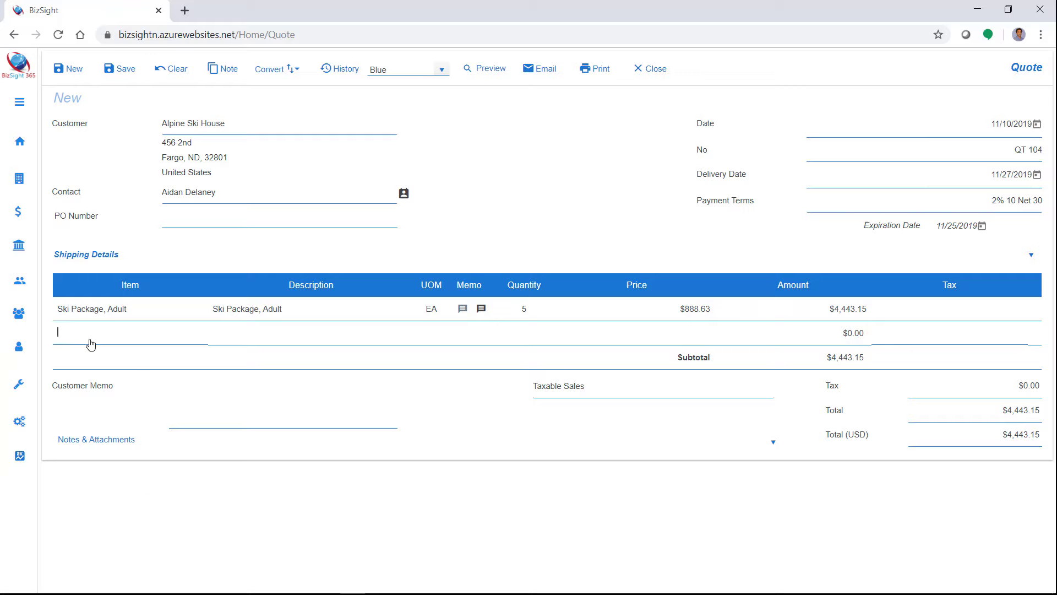
type("sk")
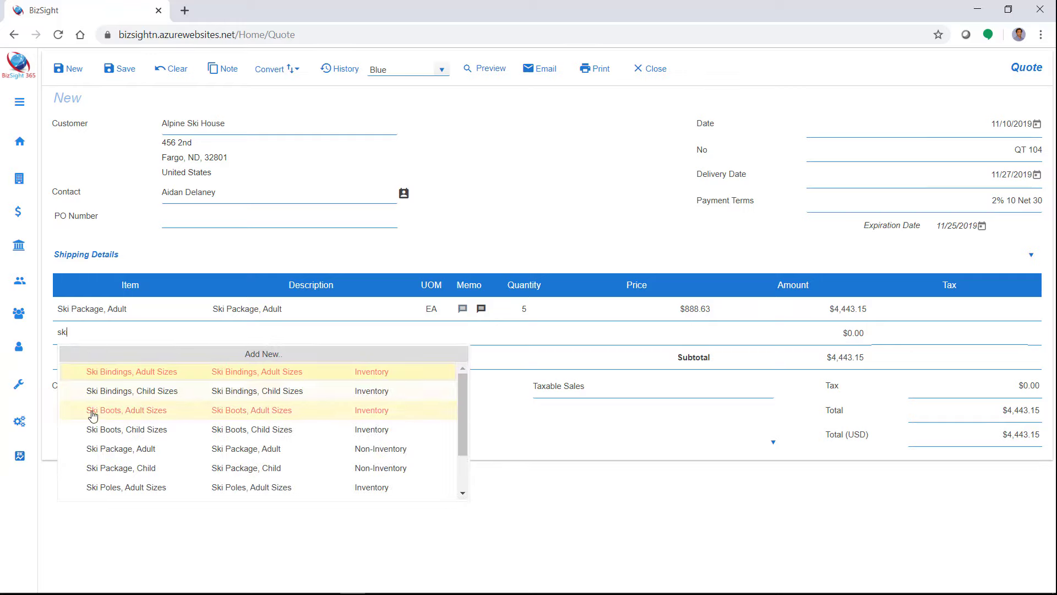
left_click(99, 416)
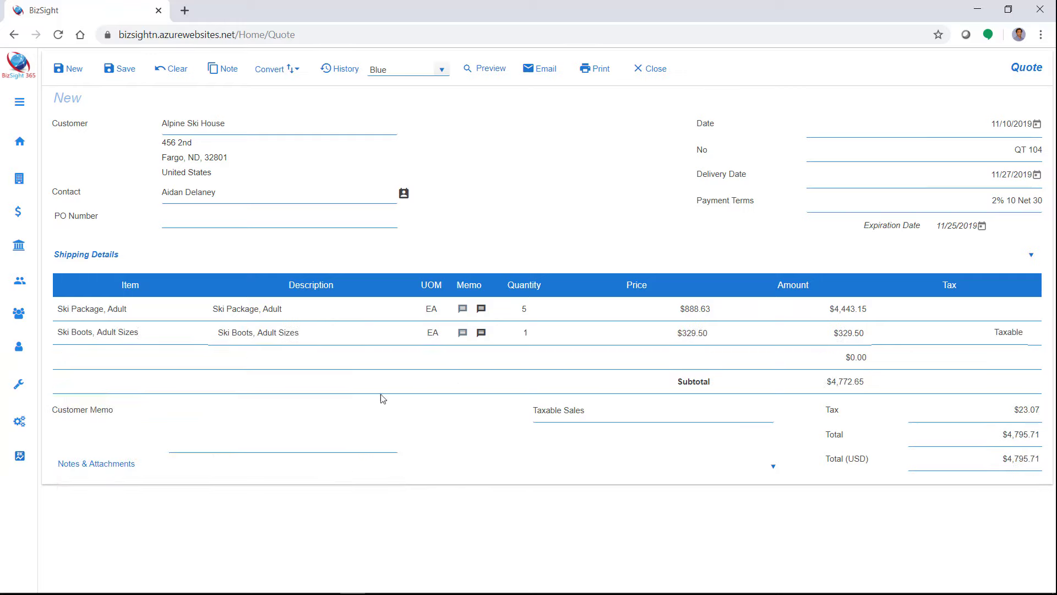
left_click(526, 336)
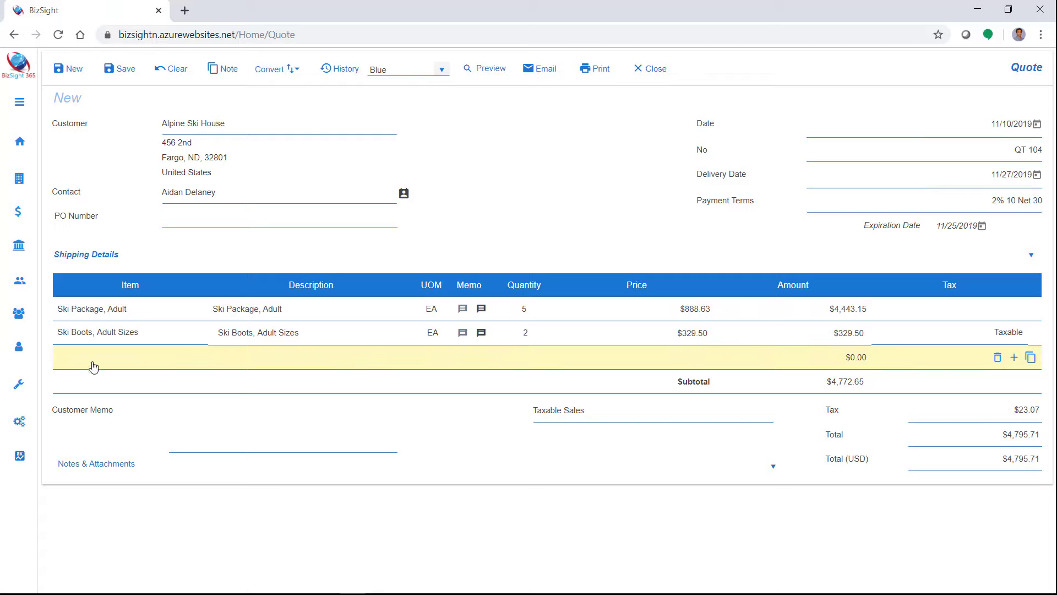
type("2")
key("Tab")
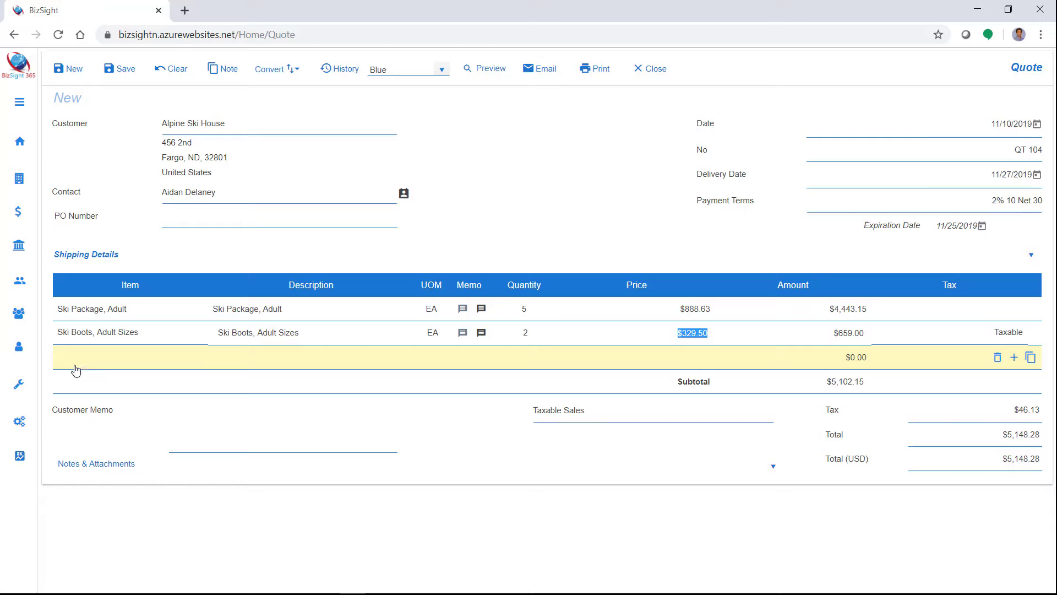
Add the item Ski Poles, Adult Sizes as the third quote line with a quantity of 2.
left_click(76, 366)
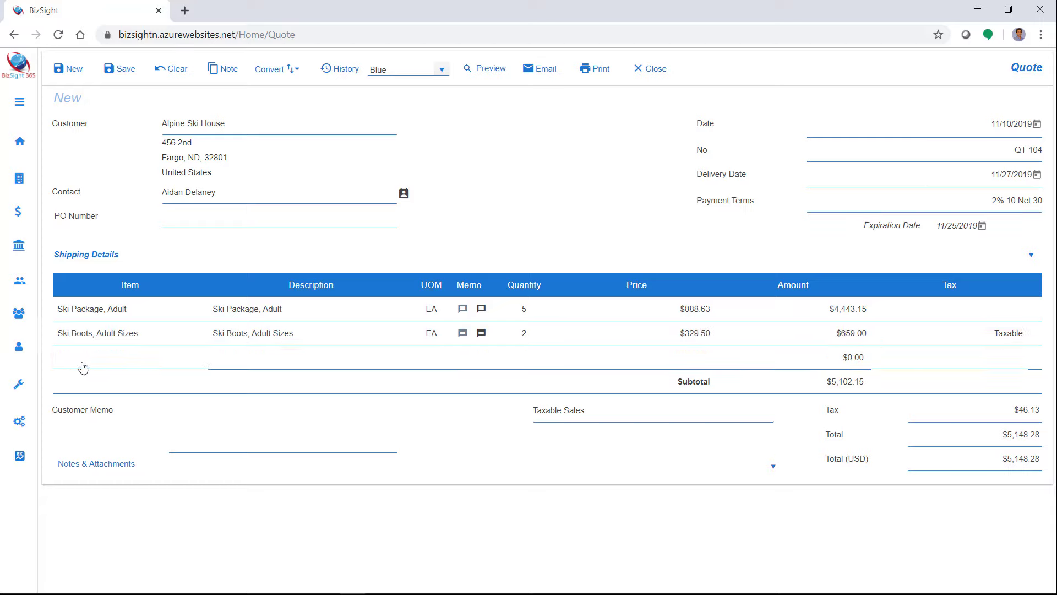
type("ski")
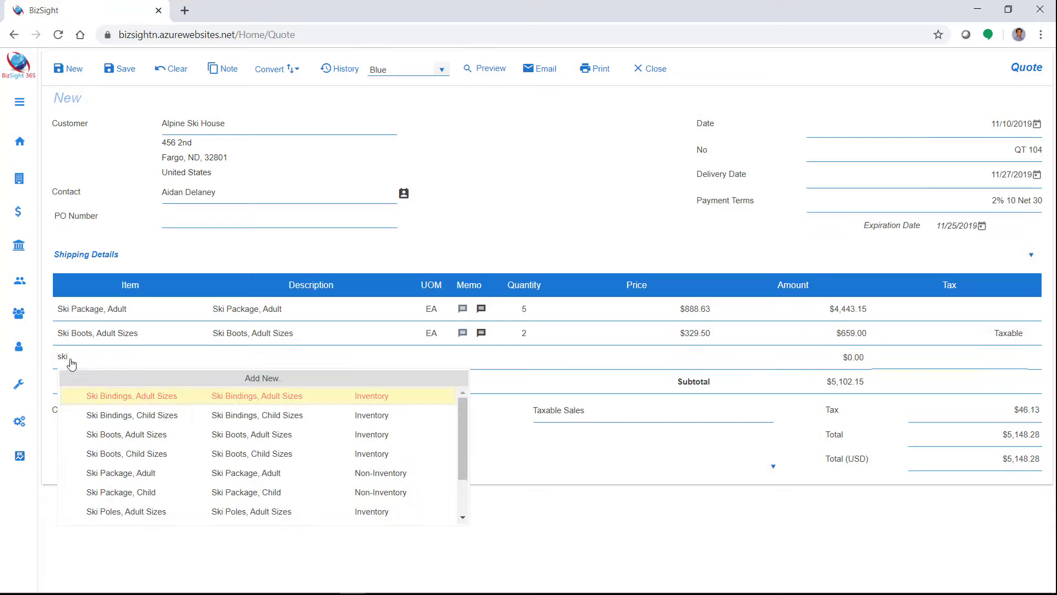
left_click(131, 511)
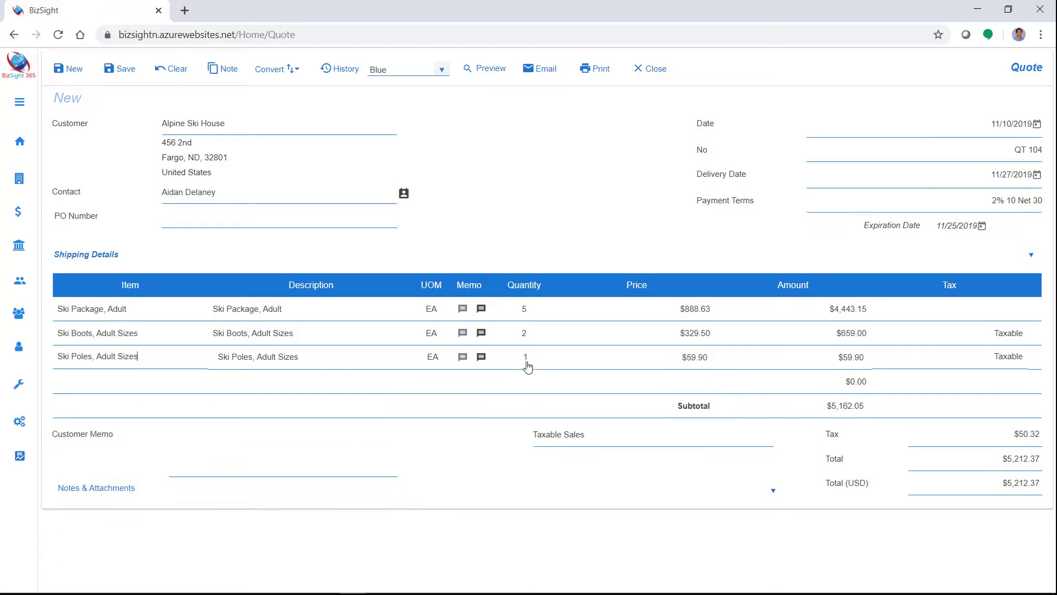
type("2")
key("Tab")
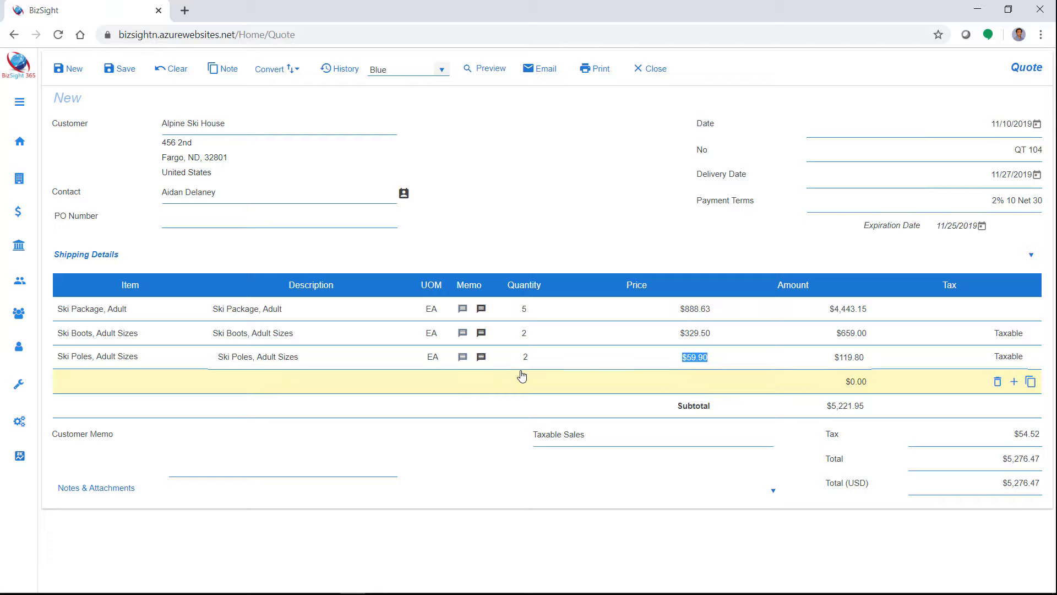
Add the external memo "Will hold at Ski lodge for customer pickup after purchase" to the ski poles line.
left_click(462, 362)
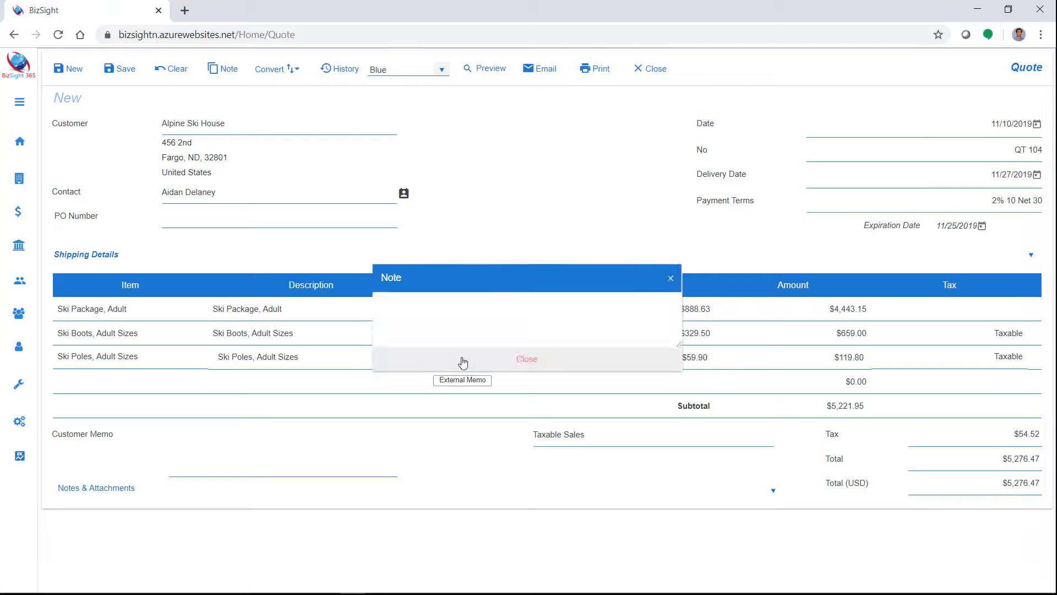
left_click(456, 315)
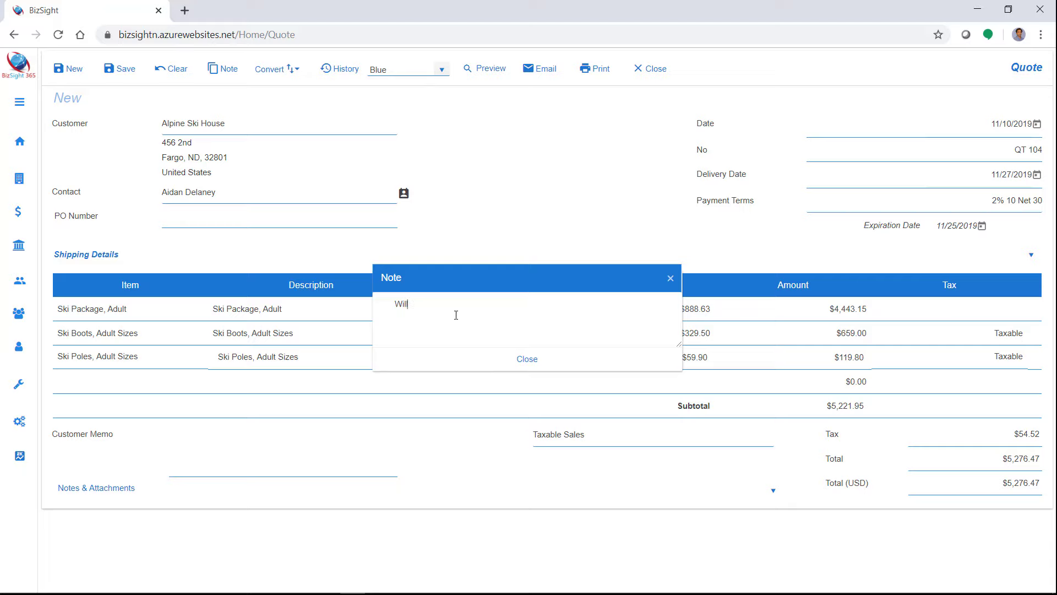
left_click(519, 360)
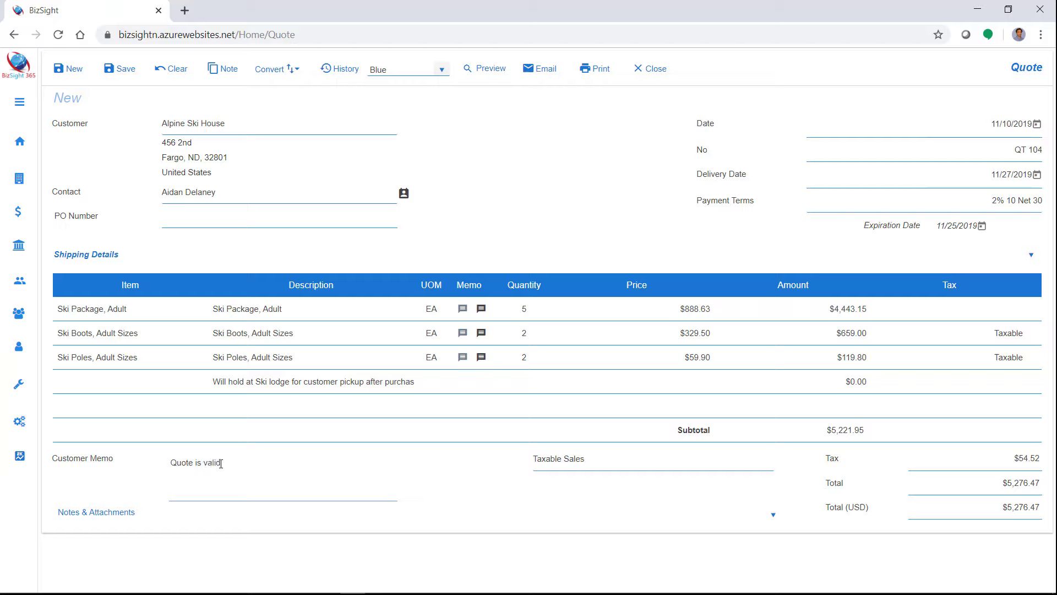
Enter the customer memo "Quote is valid until 11/25 - Thank you for your interest/order" and preview the quote.
type("until 11/25 - Thank you for your interest/order")
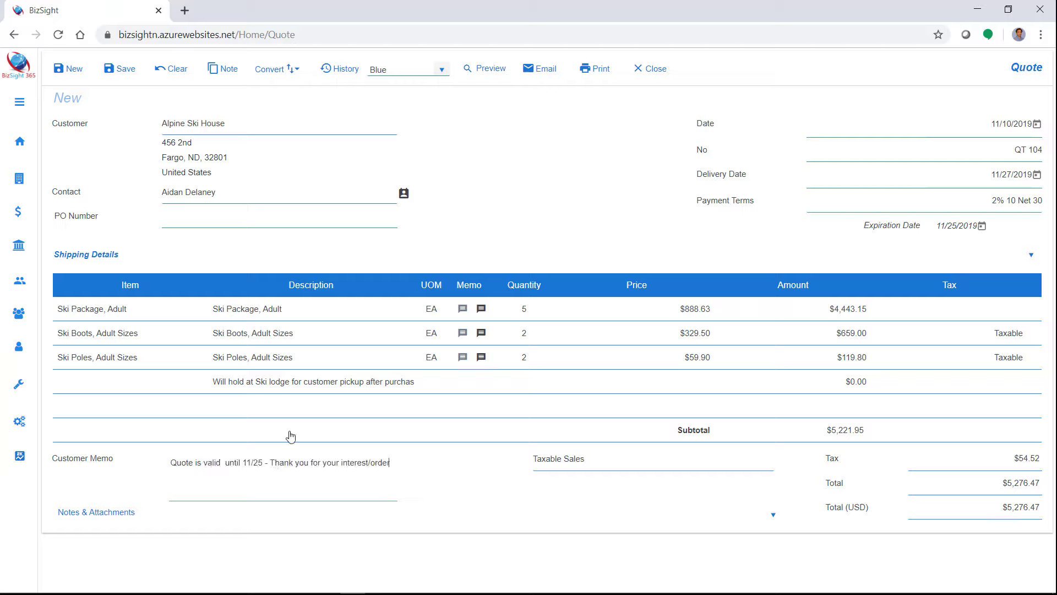
left_click(487, 71)
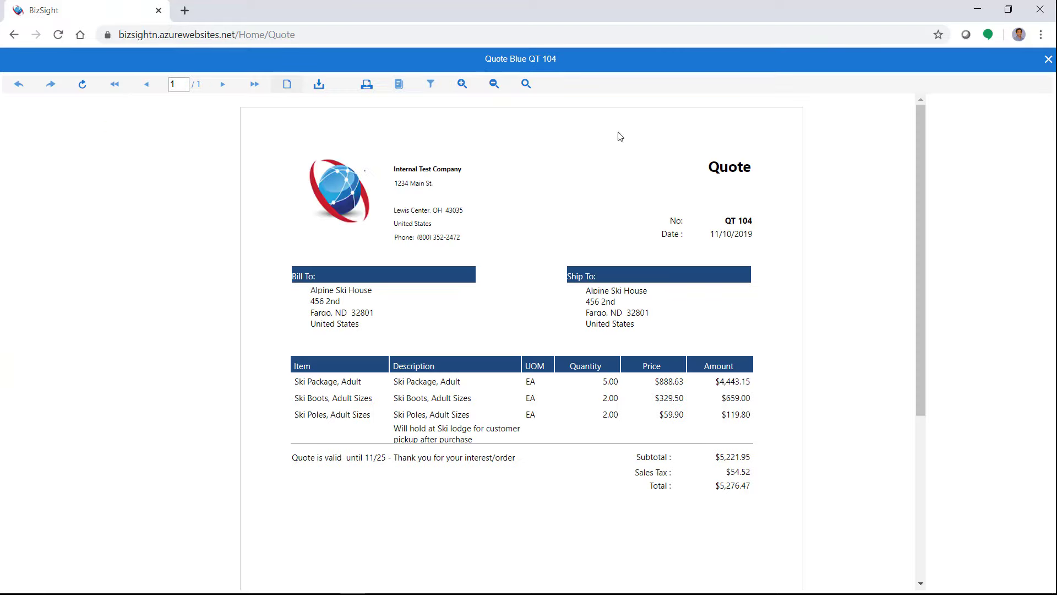
left_click(1048, 65)
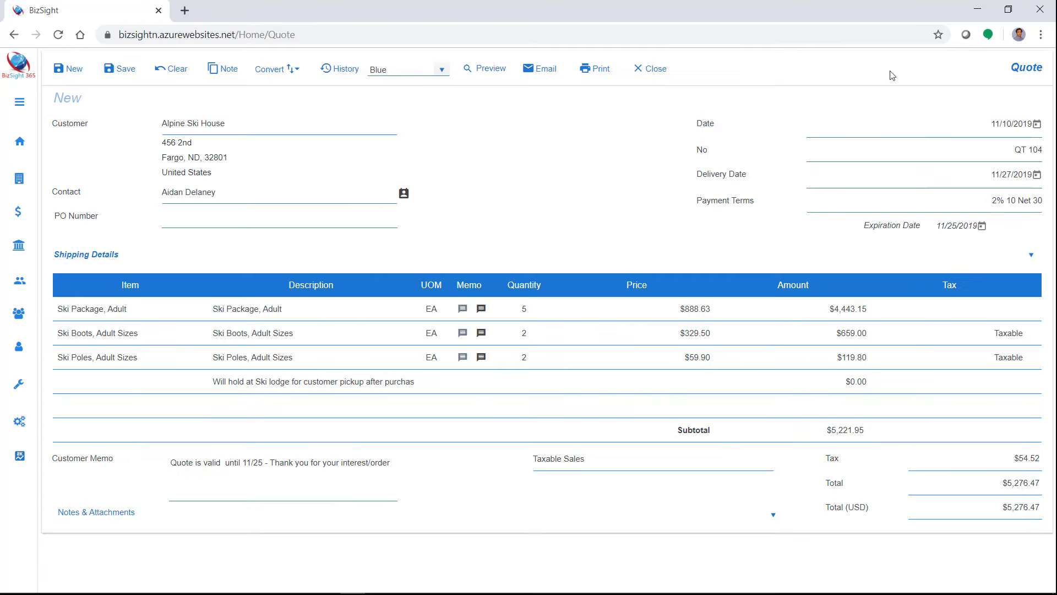
Change the quote's print template to Contemporary Custom and preview the quote in it.
left_click(441, 69)
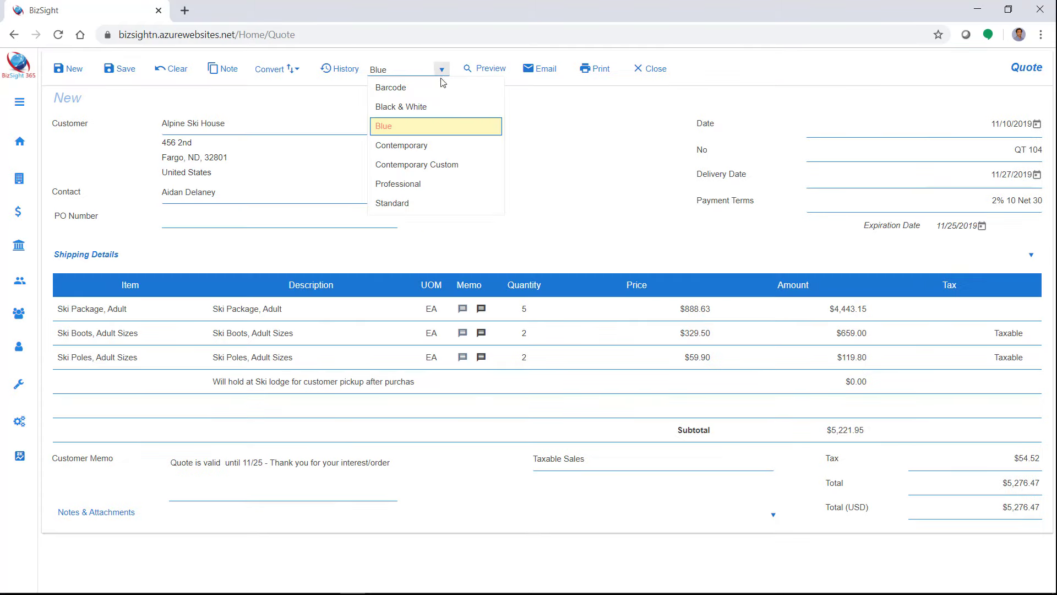
left_click(416, 165)
left_click(492, 70)
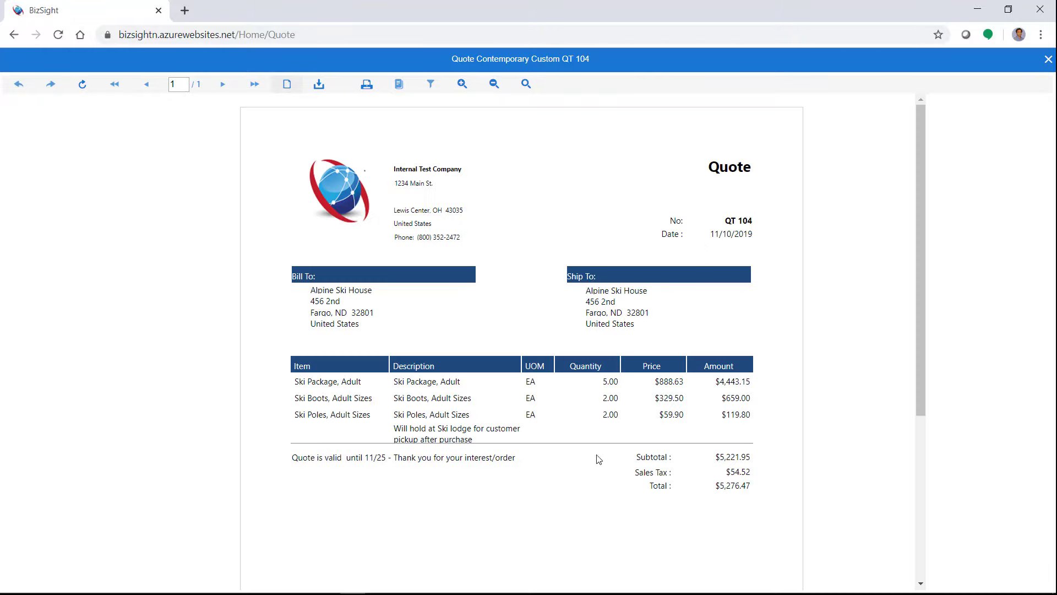
left_click(1048, 59)
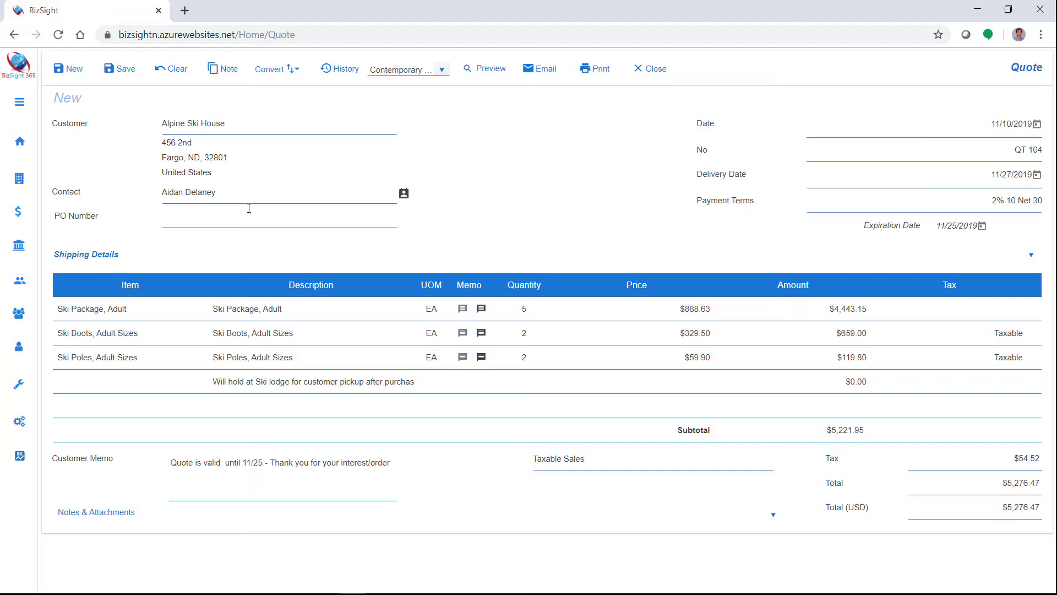
Email the quote to the customer's contact, continuing without a customer email address, and close the quote.
left_click(546, 75)
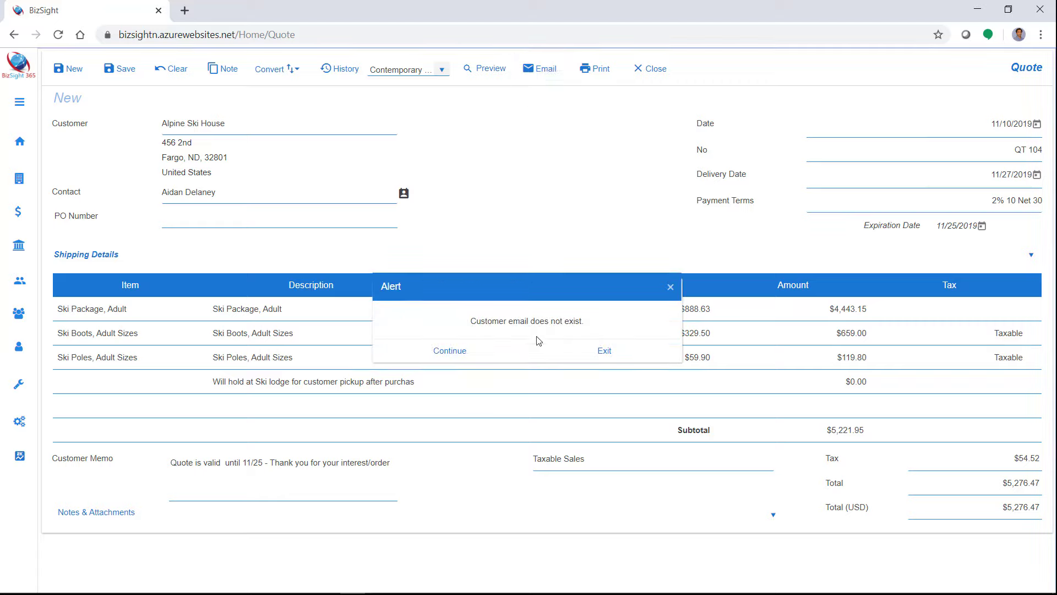
left_click(447, 354)
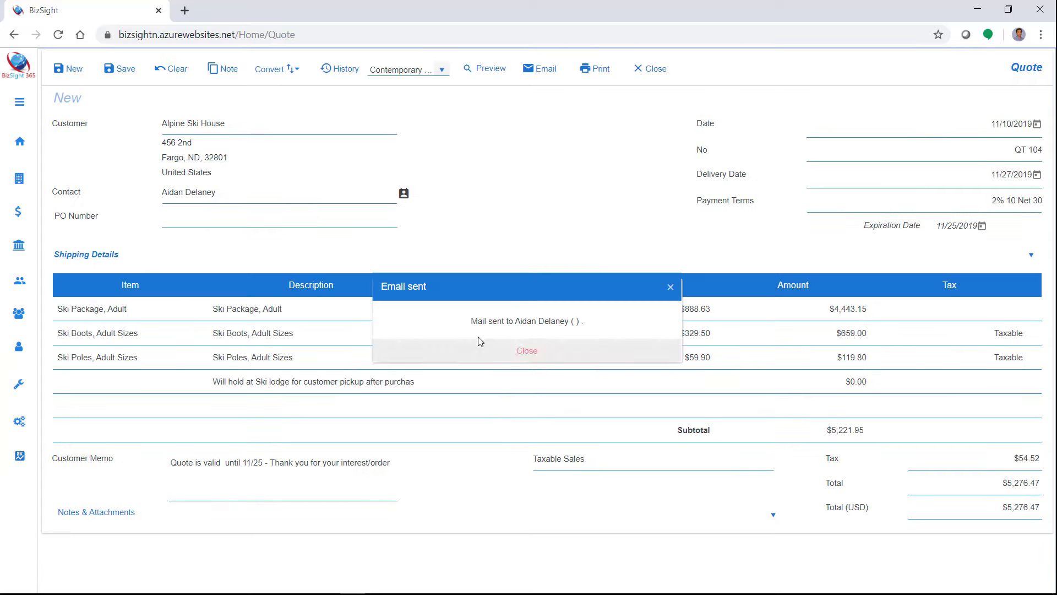
left_click(533, 352)
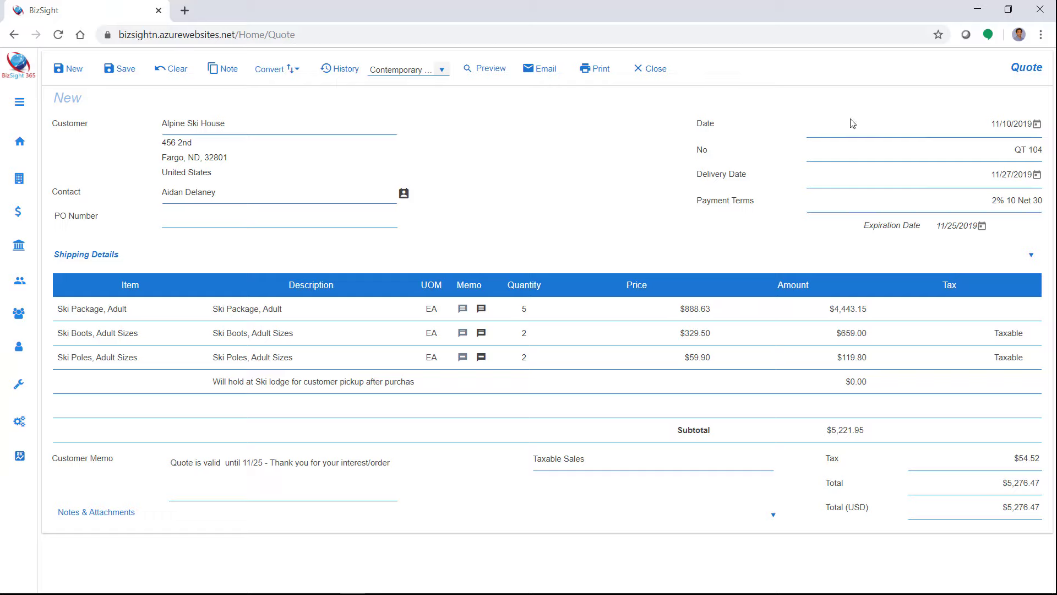
left_click(660, 72)
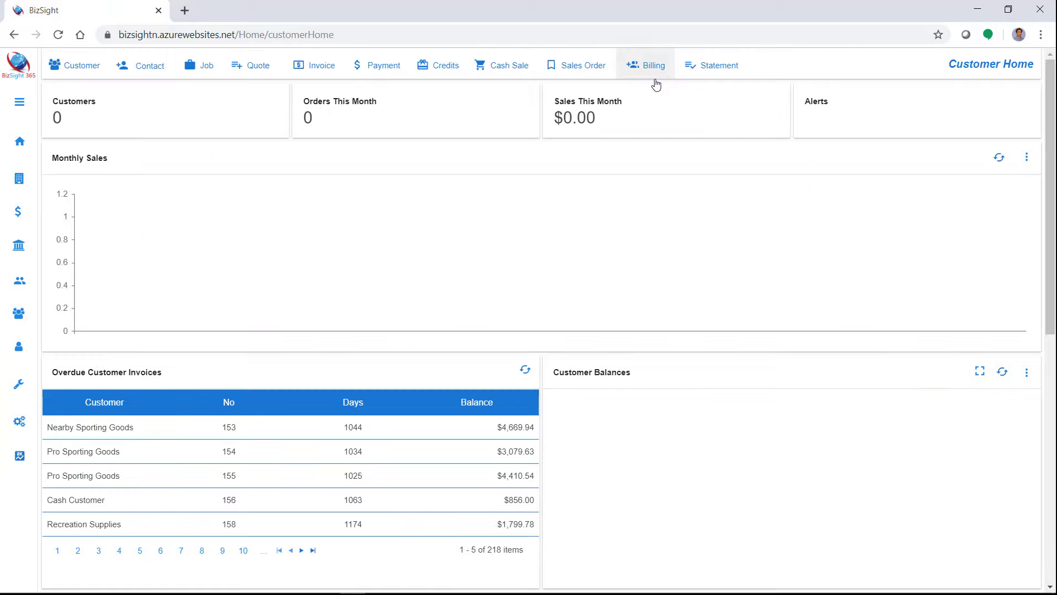
Open the Alpine Ski House quote dated 11/10/2019 from the customer quotes list.
left_click(18, 313)
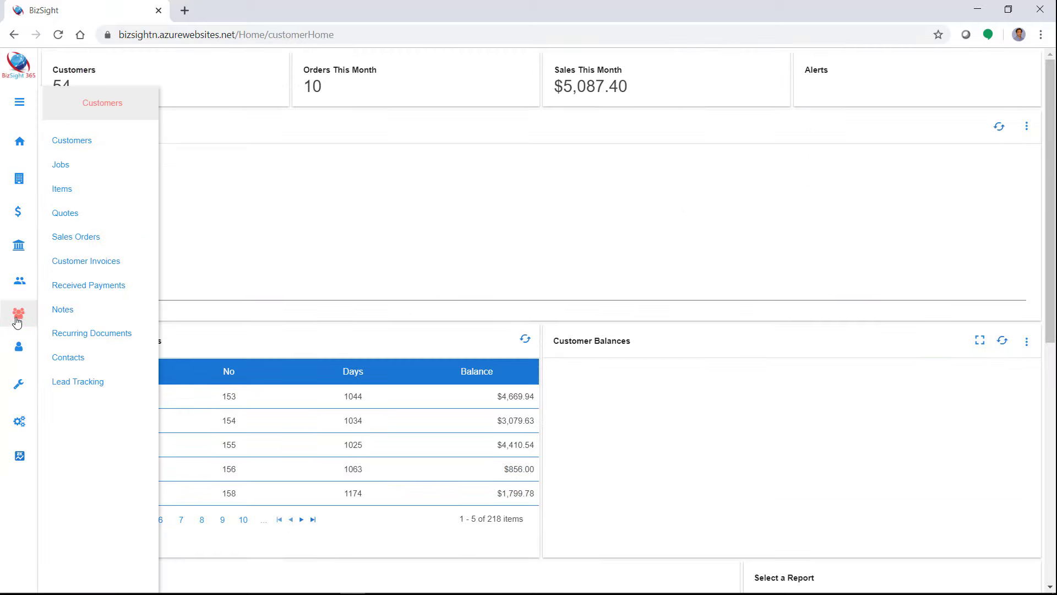
left_click(75, 216)
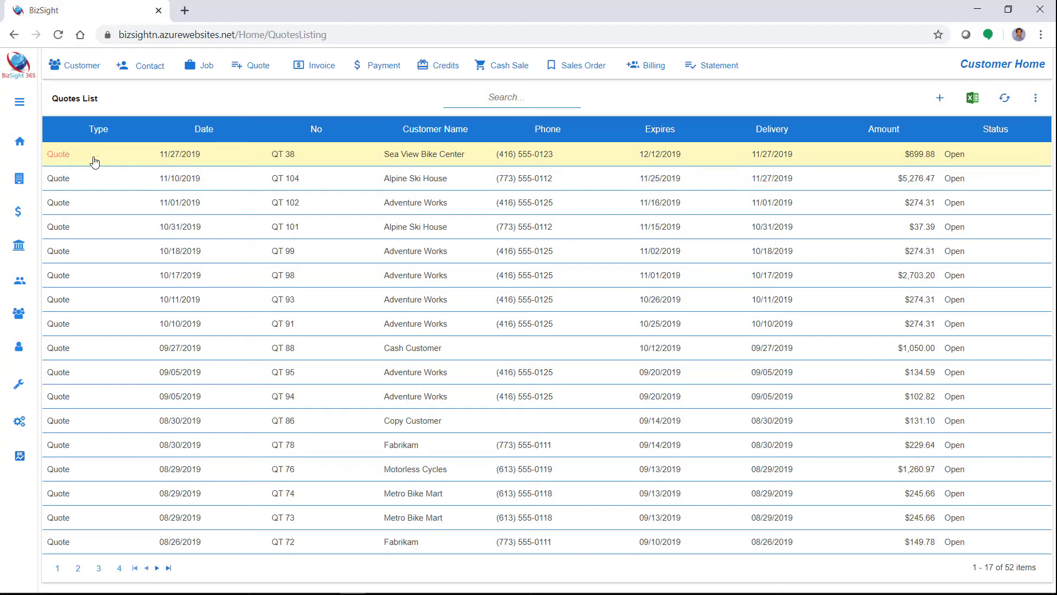
left_click(225, 178)
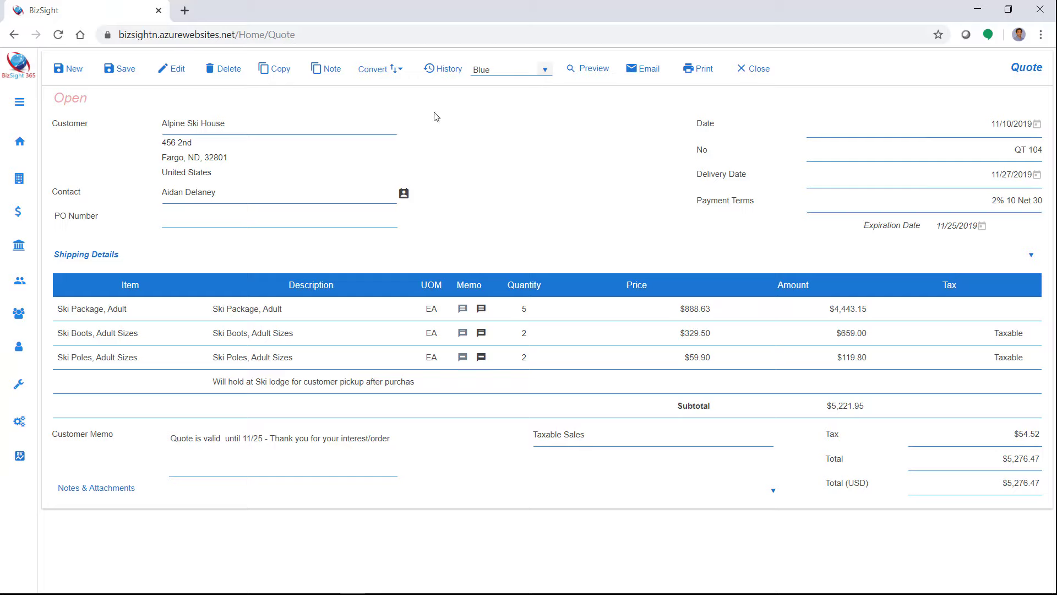
Convert the open Alpine Ski House quote to a sales order.
left_click(393, 70)
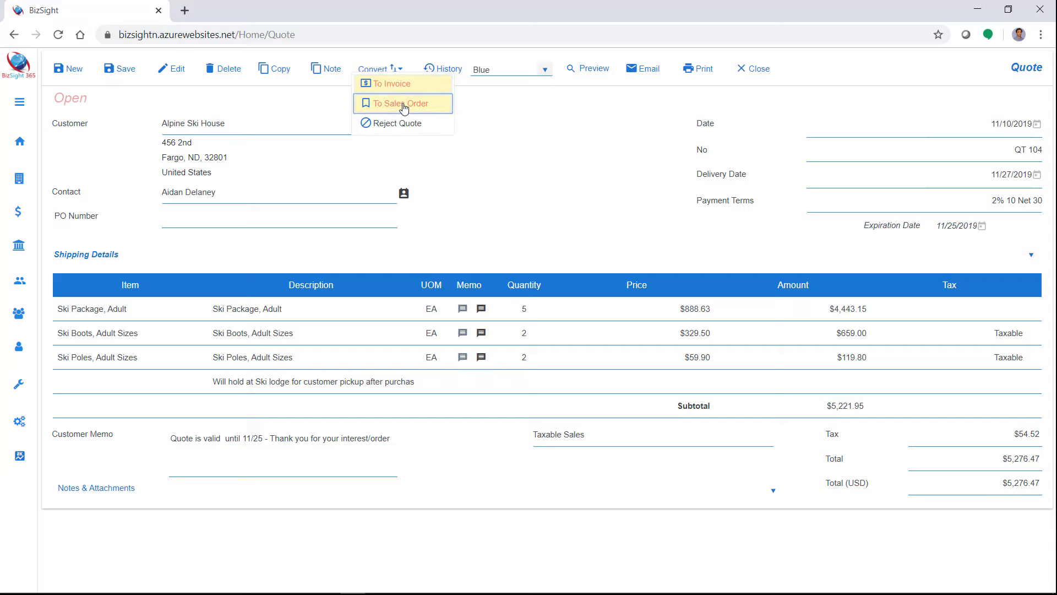
left_click(404, 107)
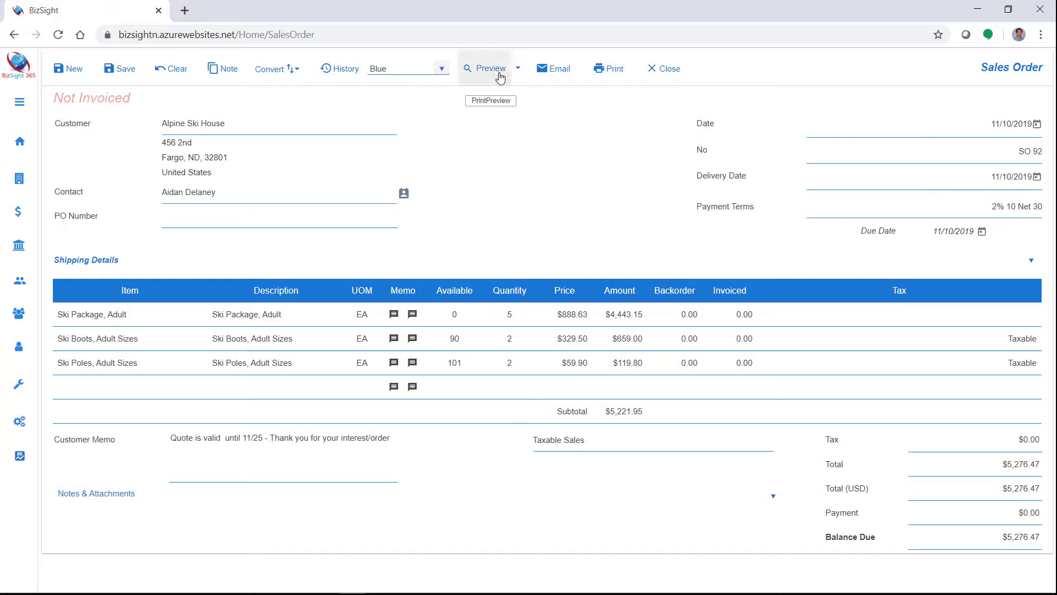
Preview the sales order's packing list in the Blue template and close the preview.
left_click(441, 70)
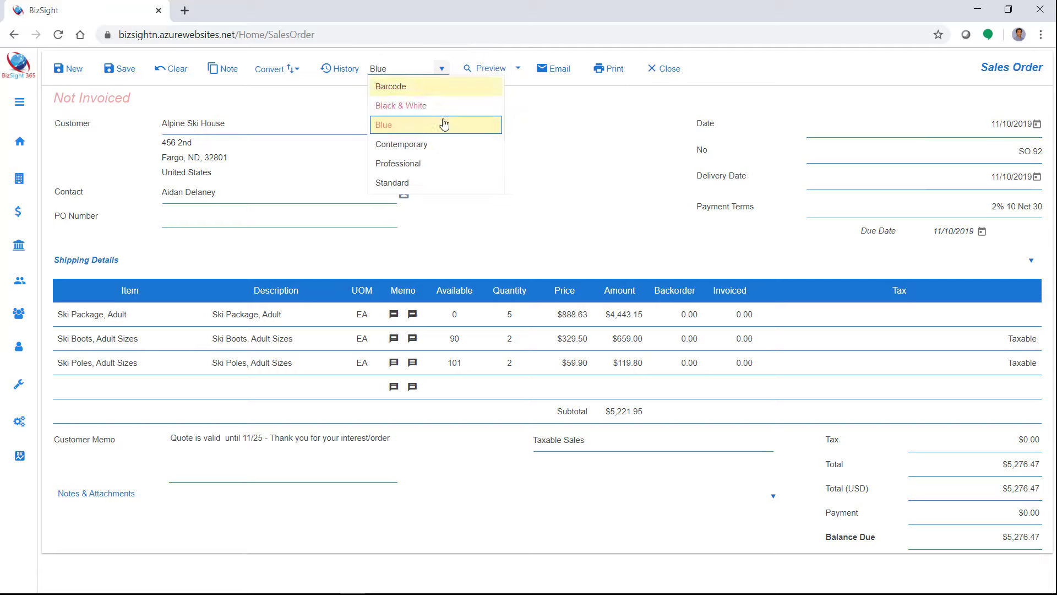
left_click(518, 68)
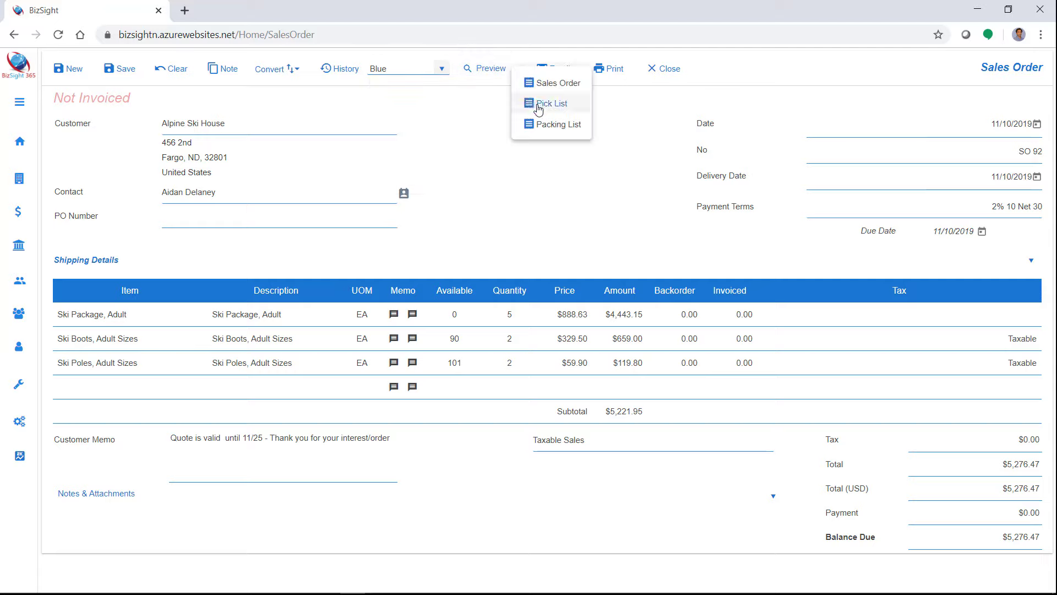
left_click(553, 131)
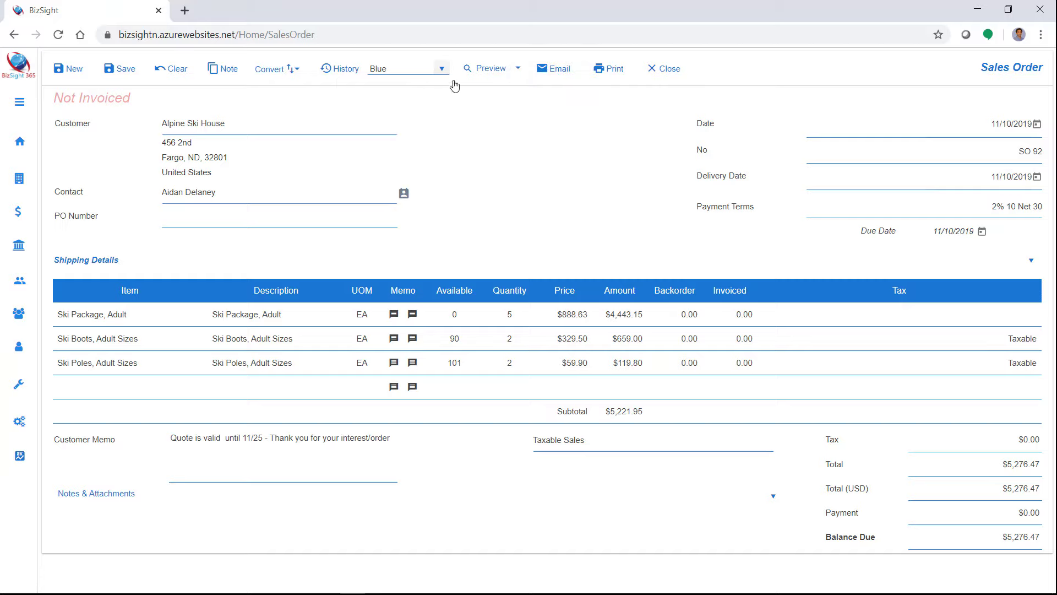
left_click(442, 69)
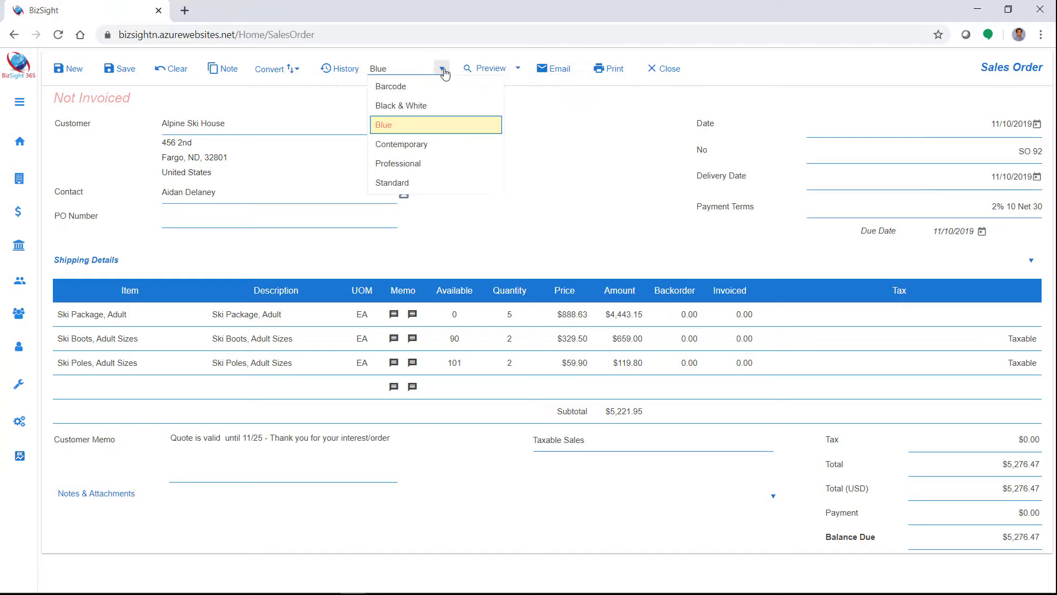
left_click(431, 126)
left_click(492, 69)
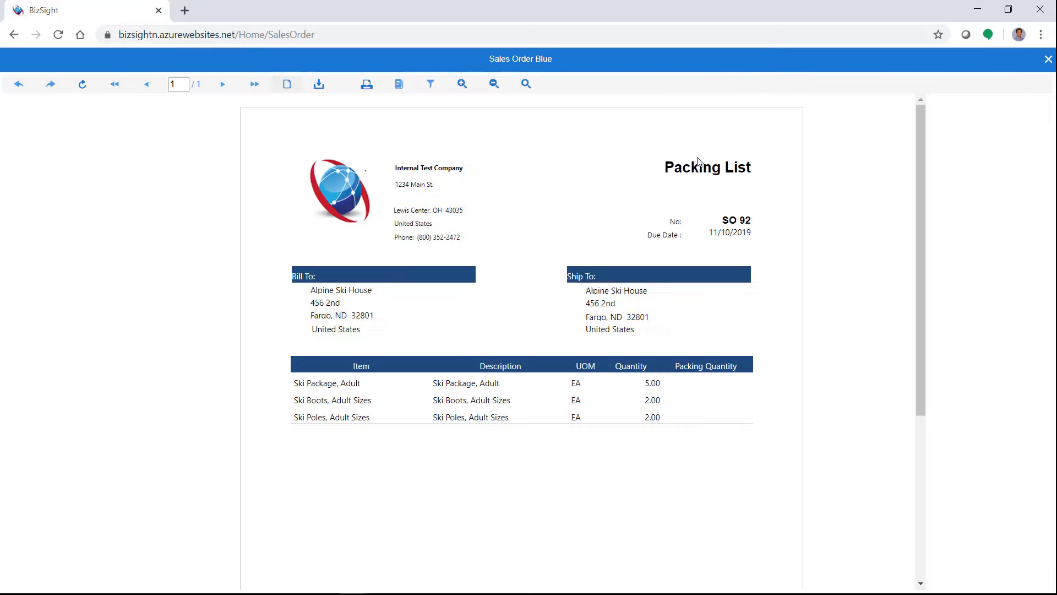
left_click(1049, 62)
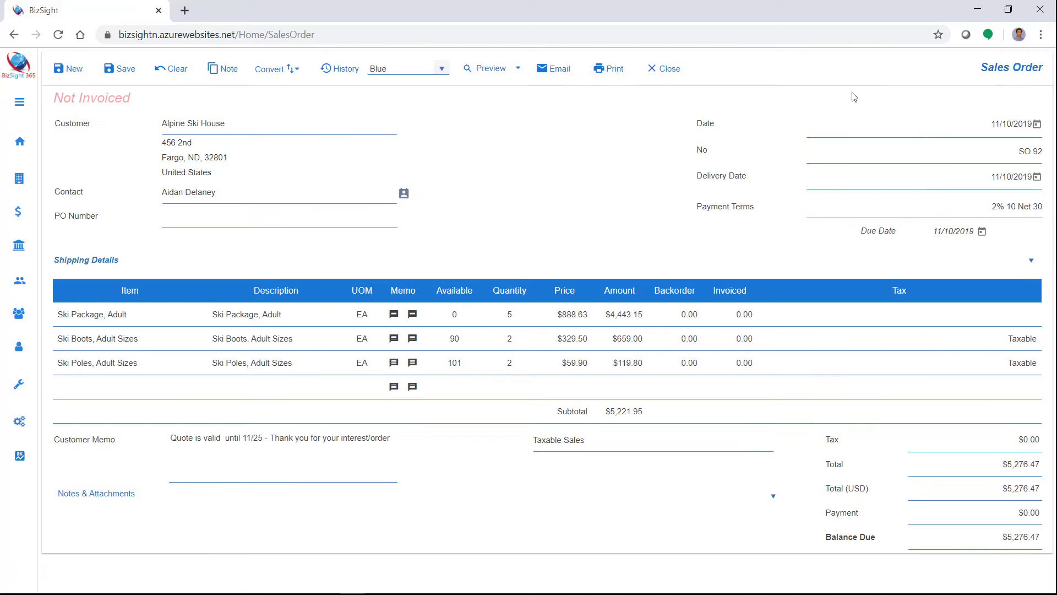
Preview the sales order's pick list in the Professional template and close the preview.
left_click(511, 76)
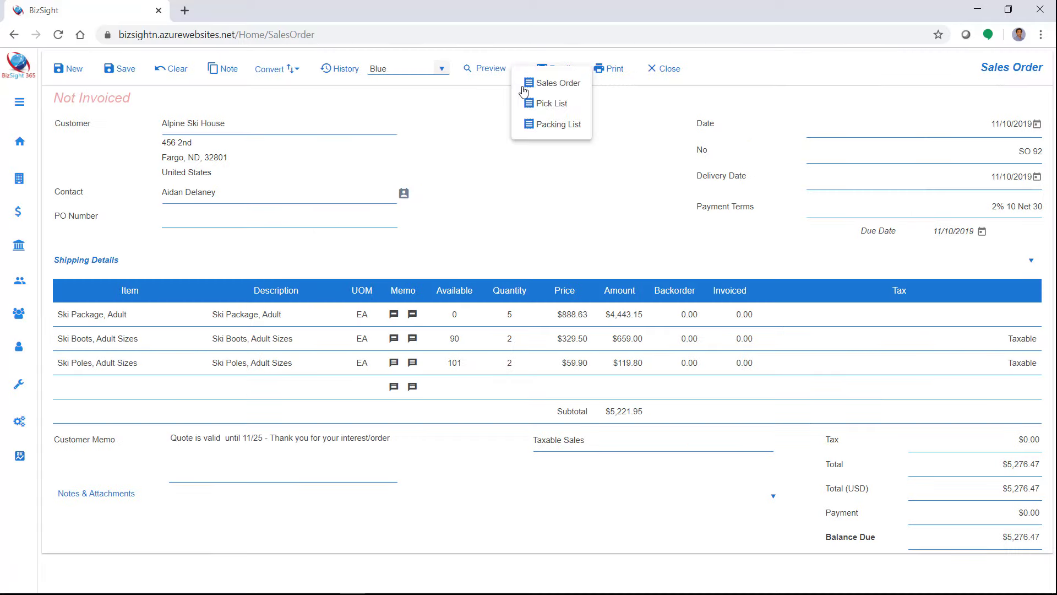
left_click(442, 68)
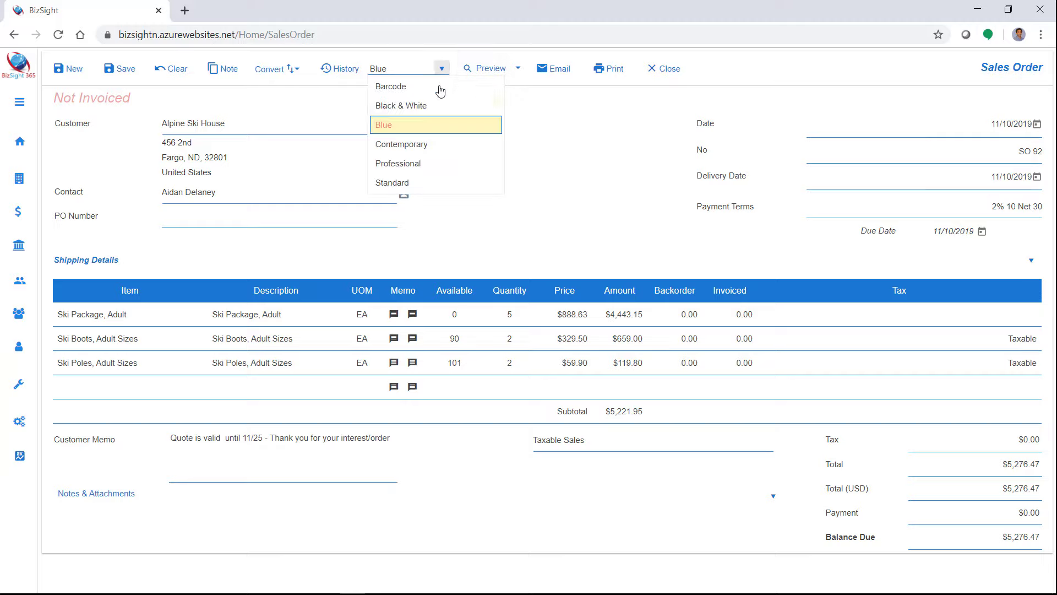
left_click(421, 163)
left_click(483, 71)
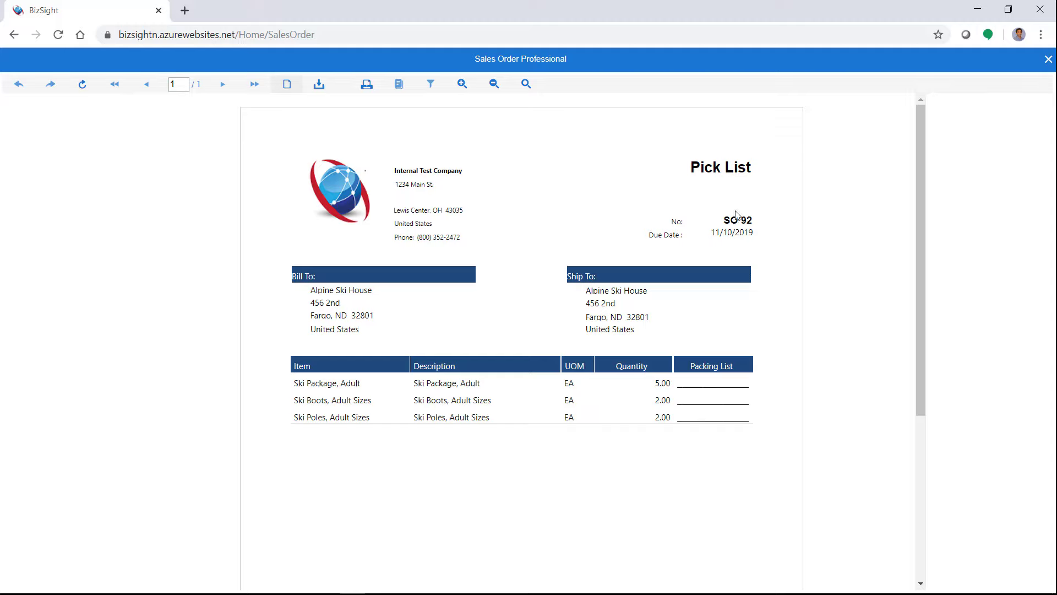
left_click(1049, 60)
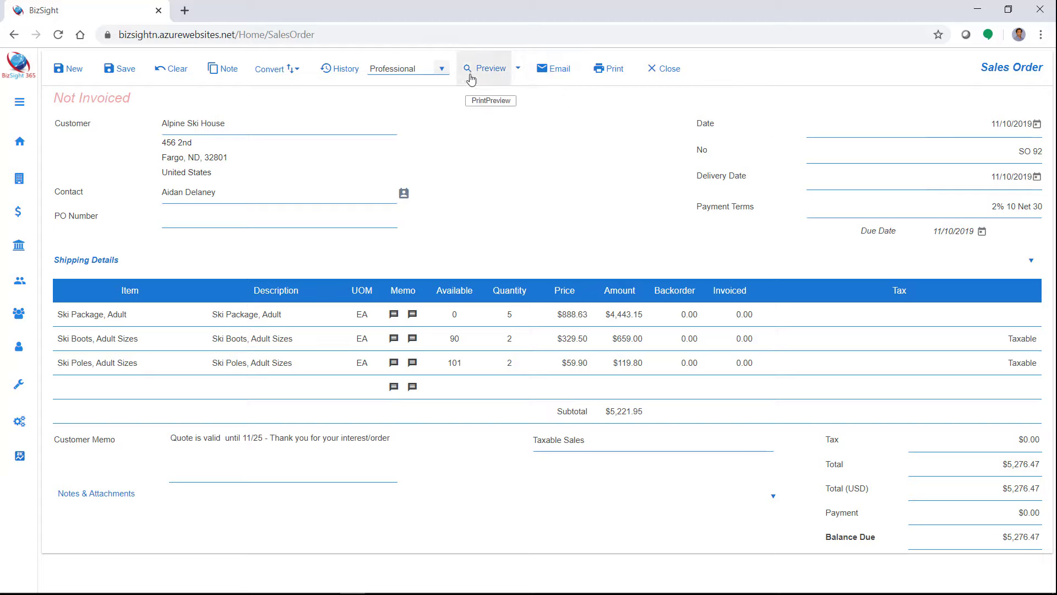
Try to preview the Sales Order document in the Professional template, and close the preview.
left_click(512, 72)
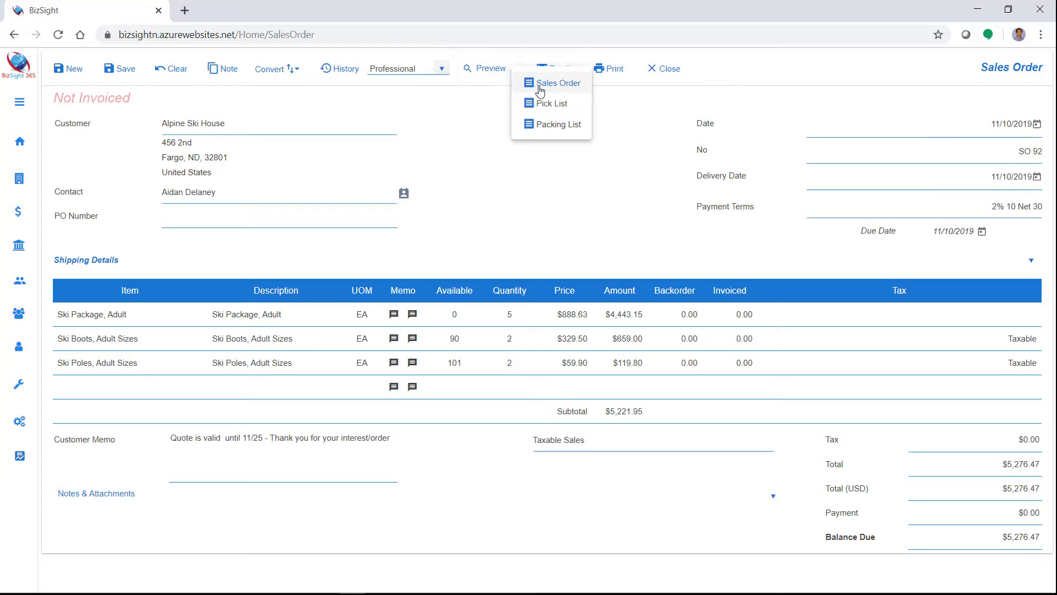
left_click(538, 82)
left_click(485, 69)
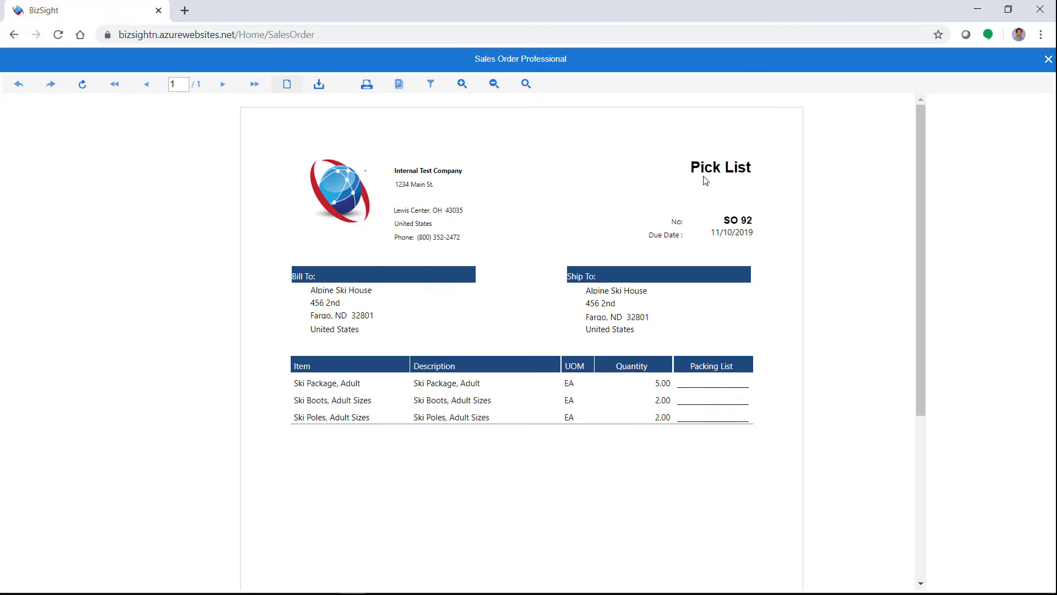
left_click(1049, 59)
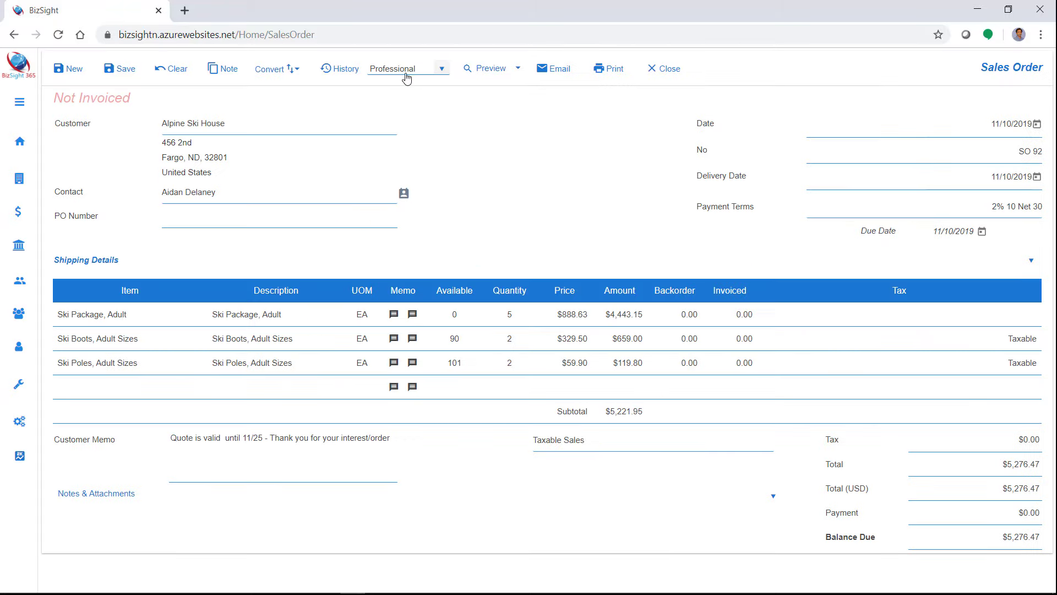
Choose Sales Order as the document to preview and save the new sales order.
left_click(516, 72)
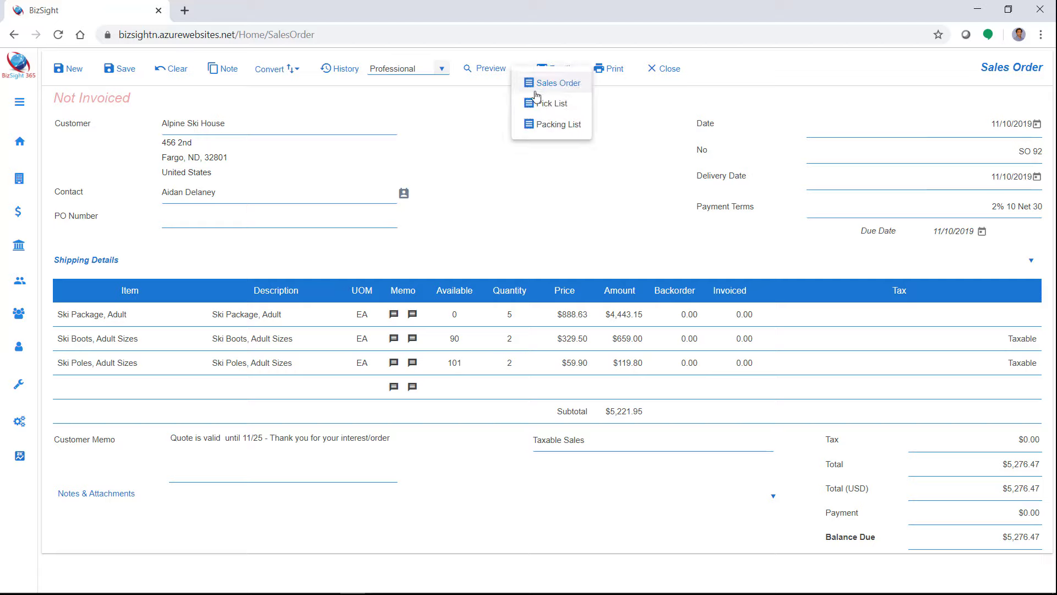
left_click(539, 88)
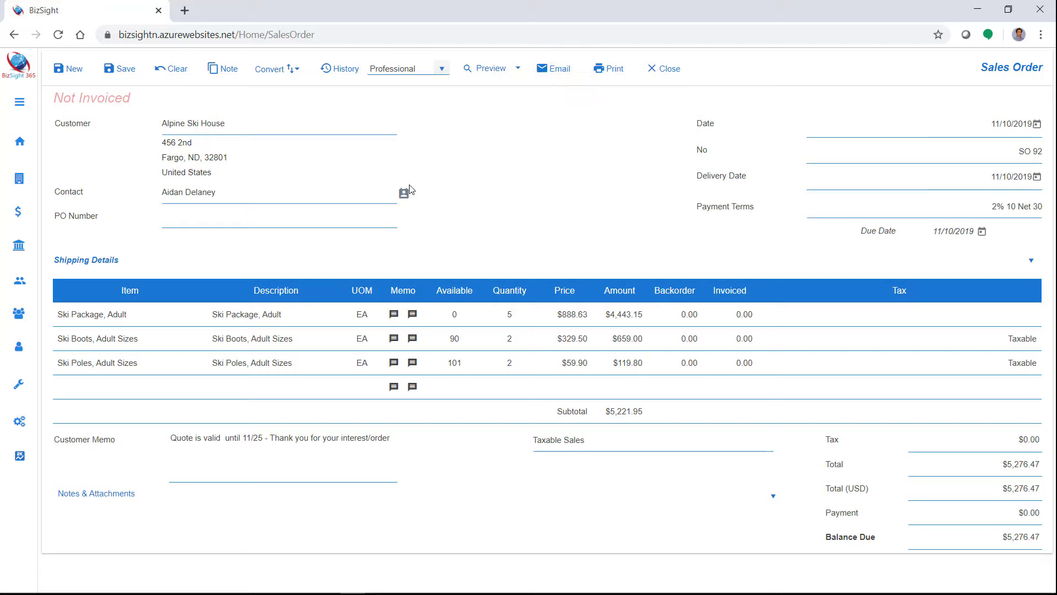
mouse_move(411, 194)
left_click(128, 70)
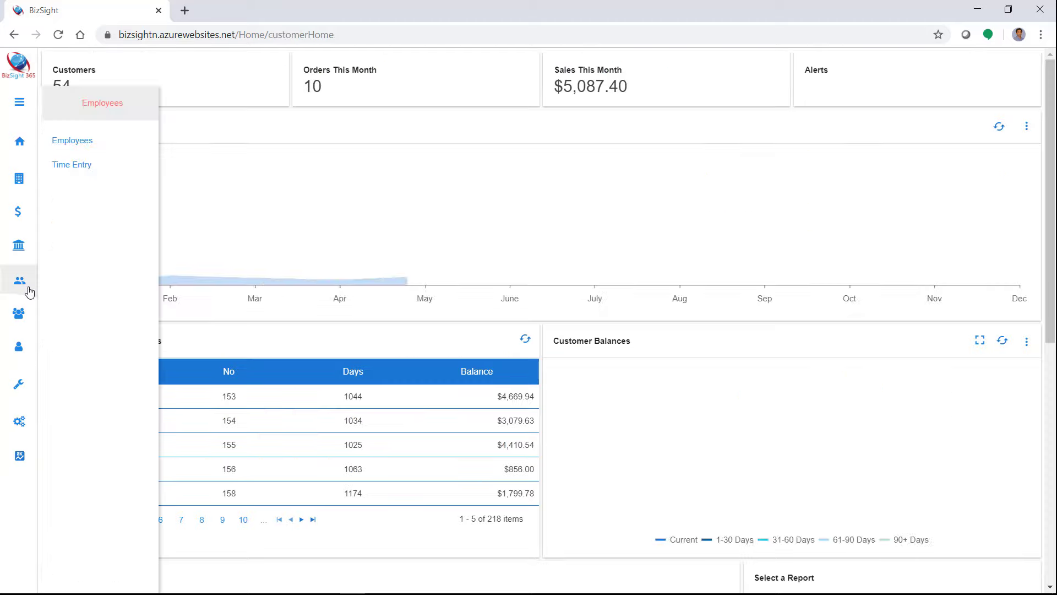
Open the Alpine Ski House sales order dated 11/10/2019 from the customer sales orders list and review its shipping details.
mouse_move(19, 311)
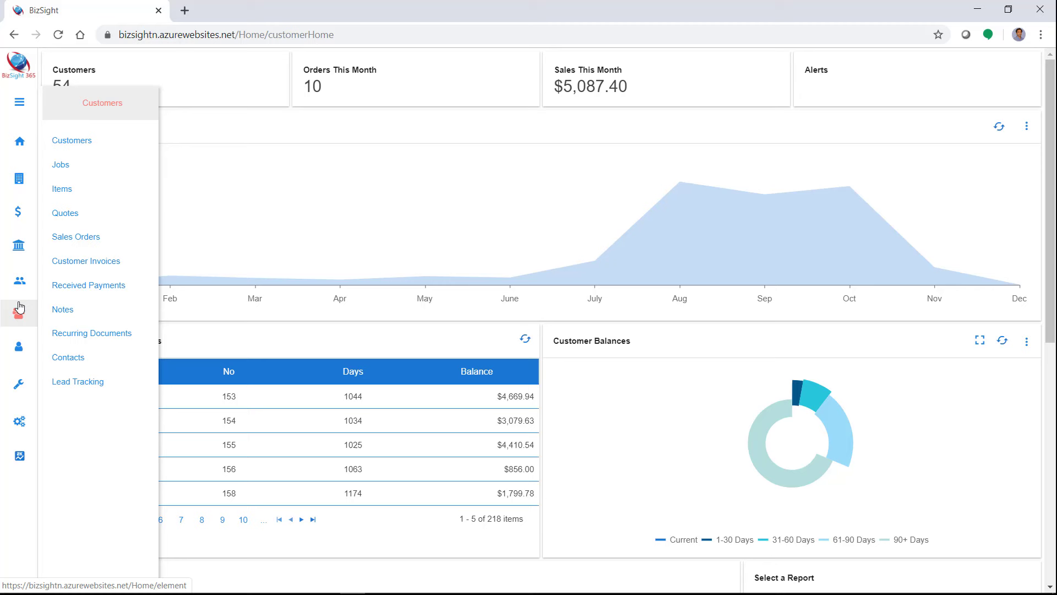
left_click(94, 242)
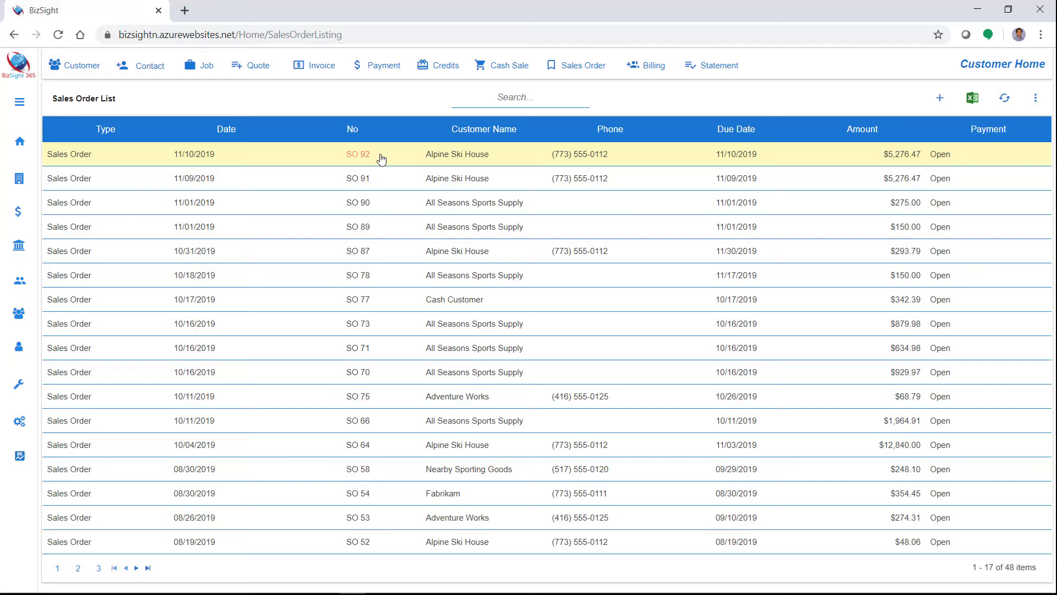
left_click(248, 159)
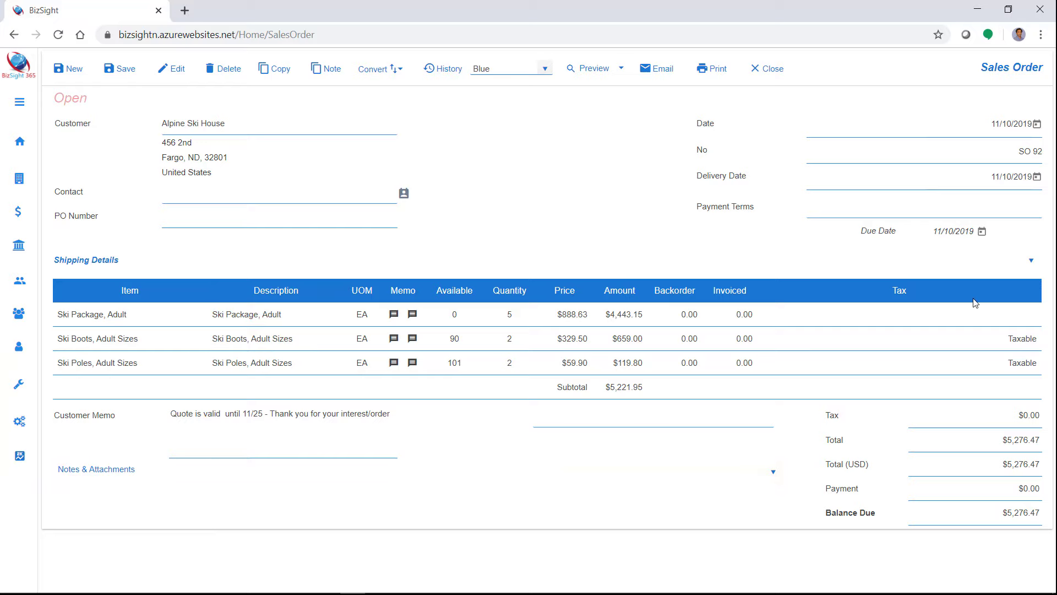
left_click(1028, 263)
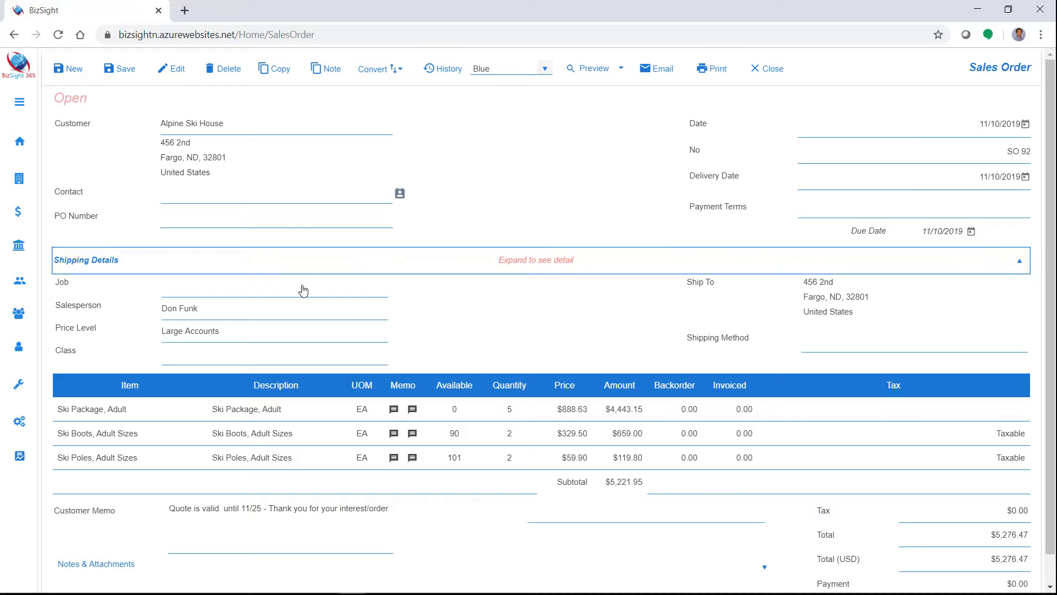
left_click(1019, 263)
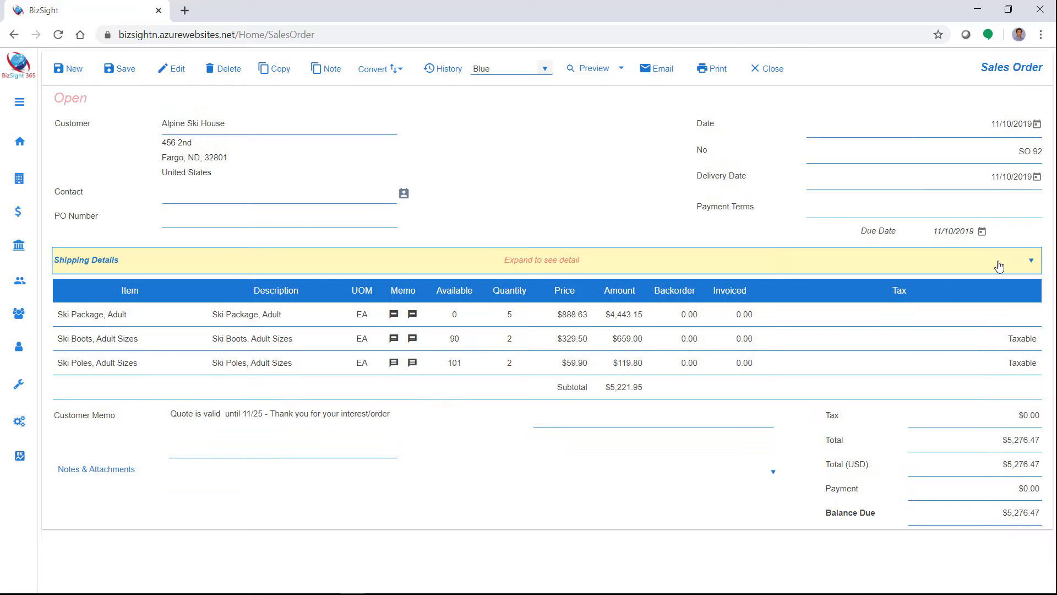
Change the sales order's print template to Contemporary, preview the order in it and close the preview.
left_click(544, 69)
left_click(529, 145)
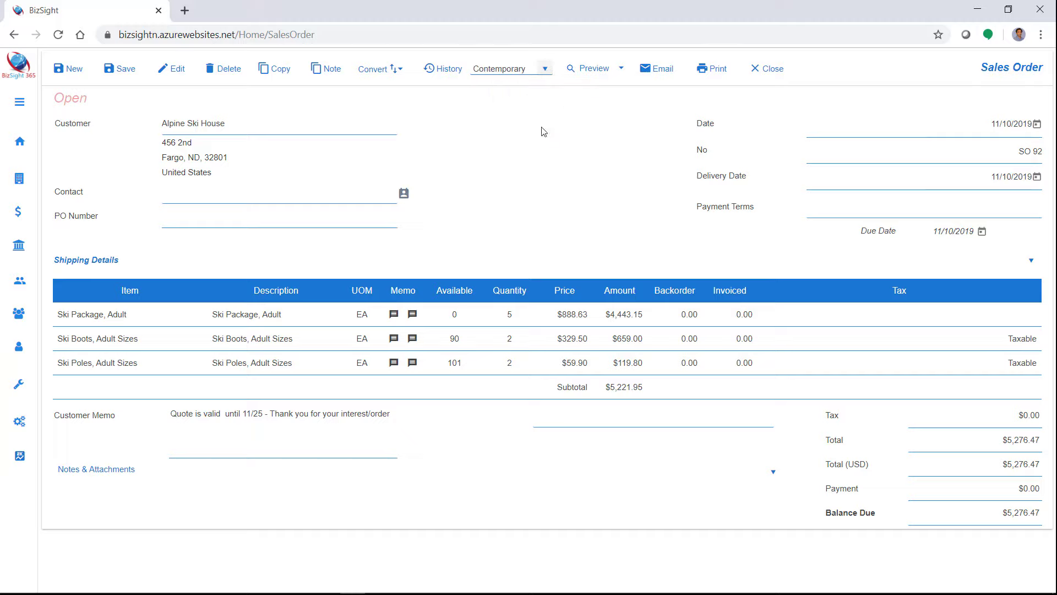
left_click(583, 73)
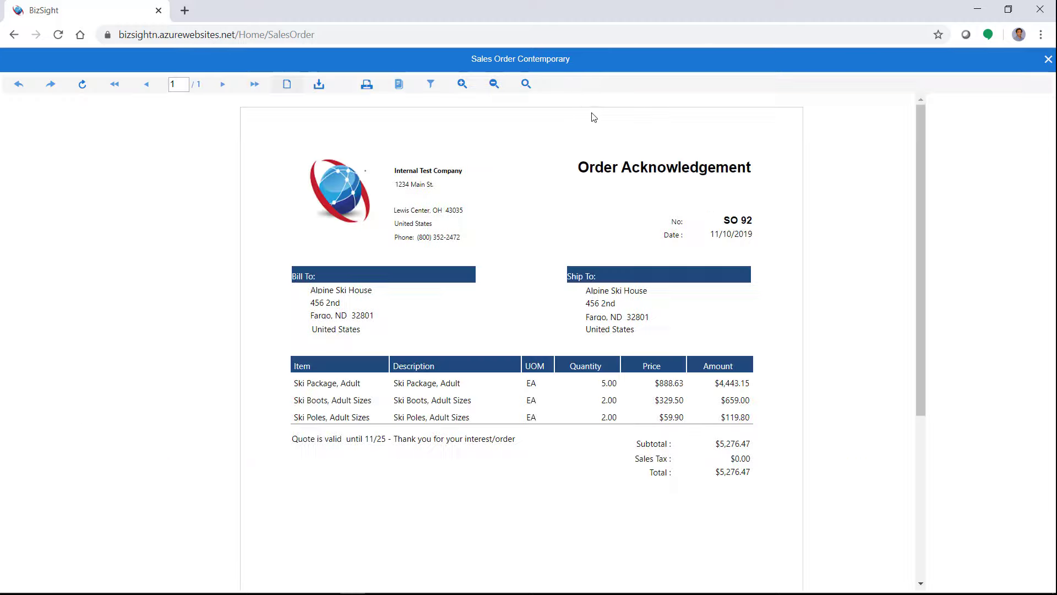
left_click(1048, 60)
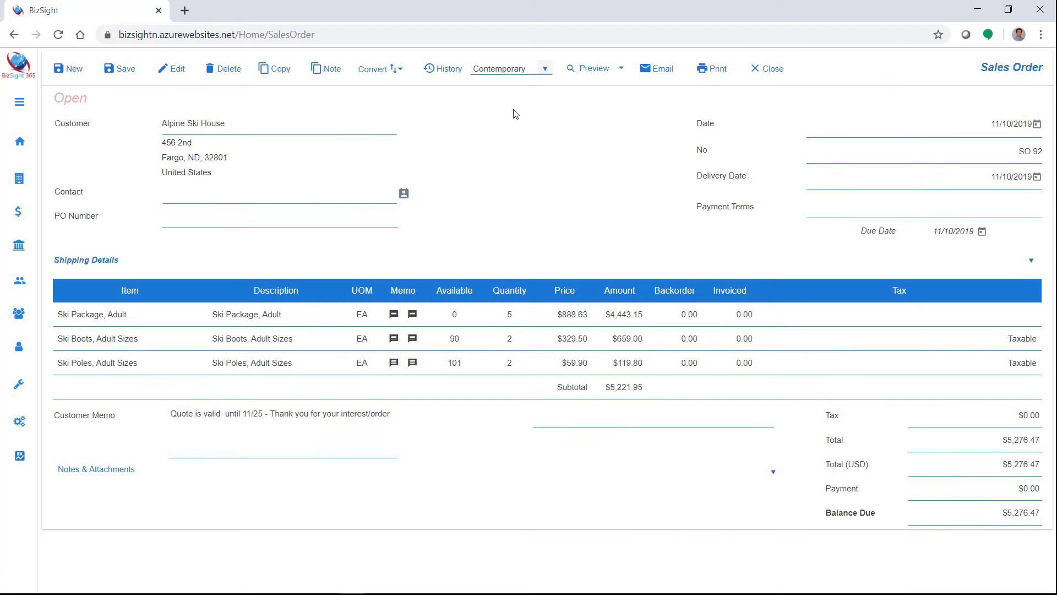
Convert the Alpine Ski House sales order to an invoice.
left_click(400, 81)
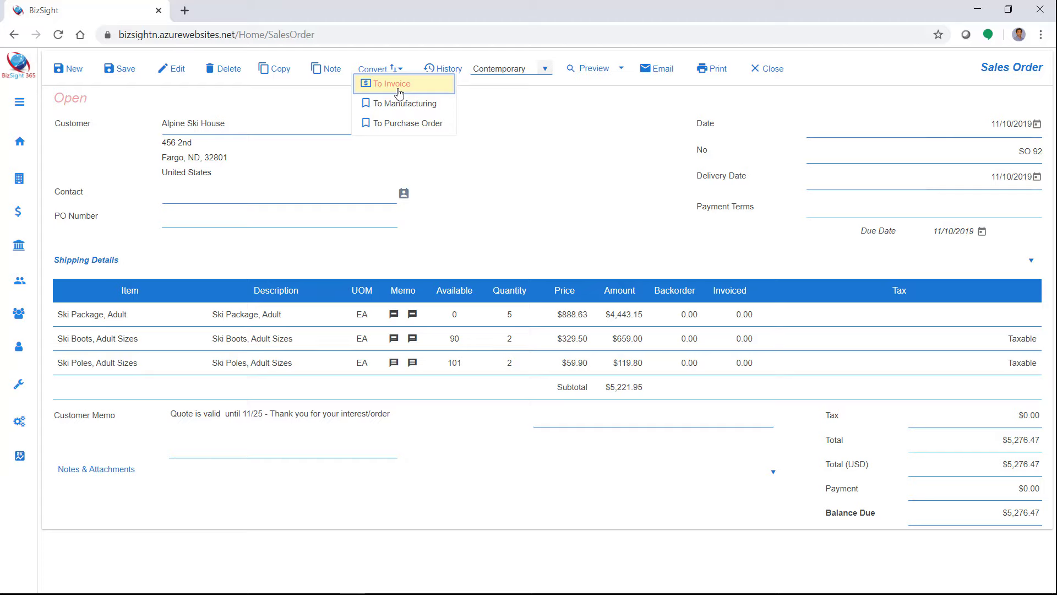
key("ctrl+a")
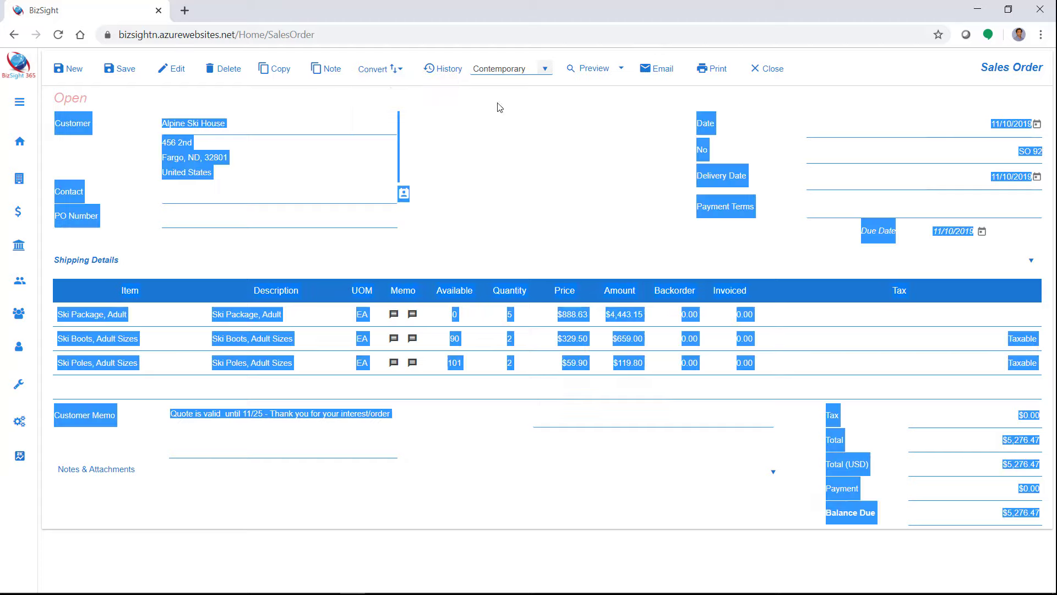
left_click(477, 113)
left_click(396, 69)
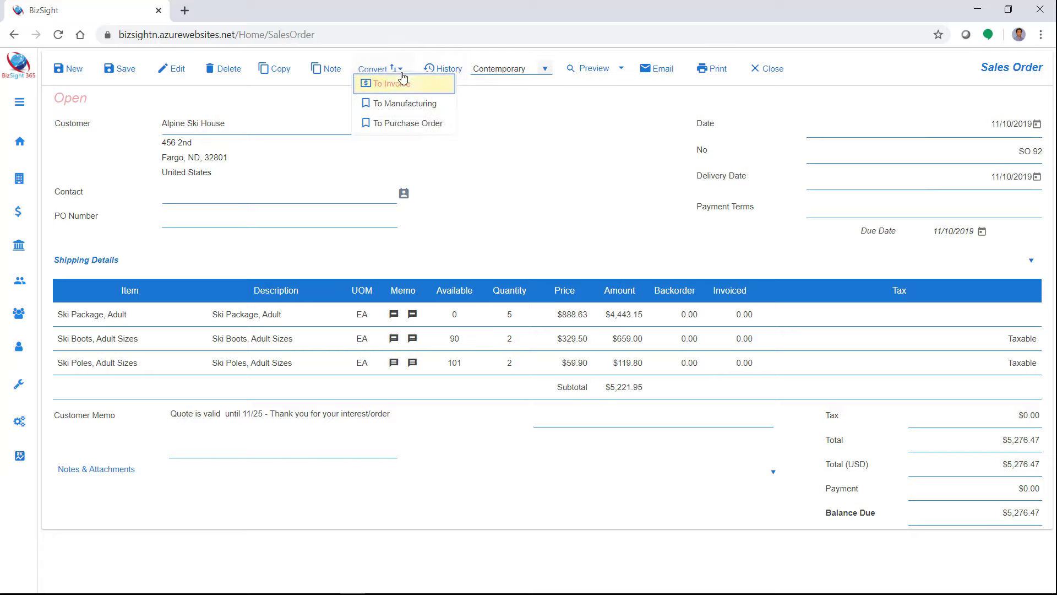
left_click(403, 90)
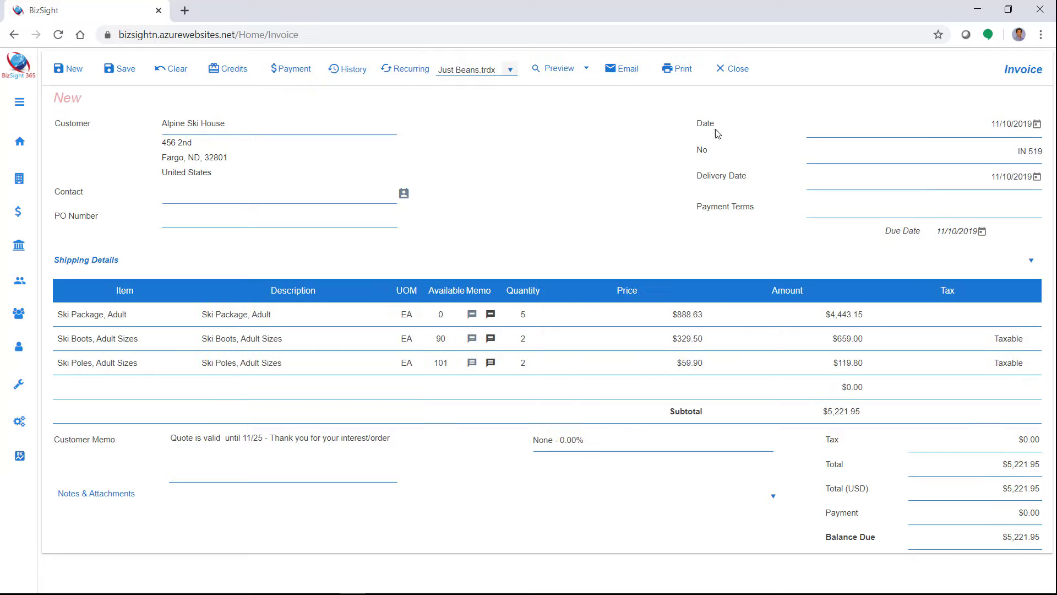
Change the invoice's print template to Contemporary Invoice, preview the invoice and close the preview.
left_click(507, 75)
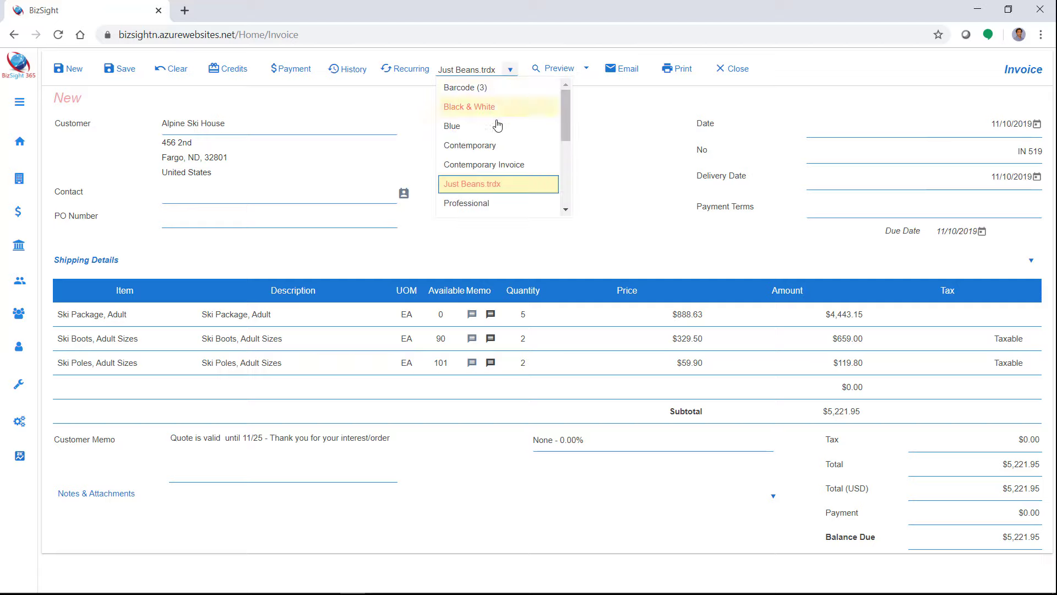
left_click(505, 160)
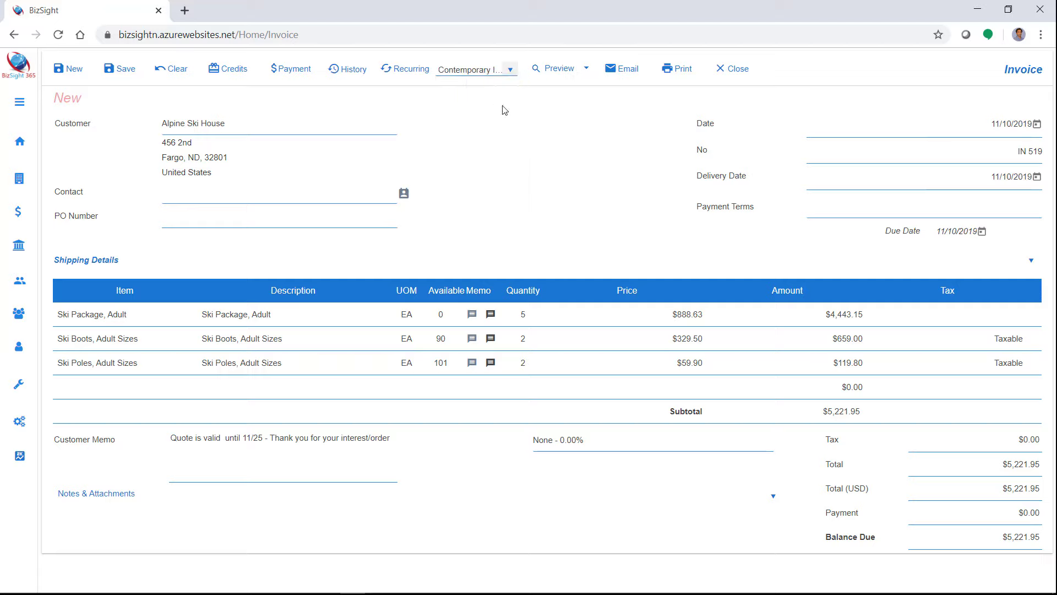
left_click(549, 73)
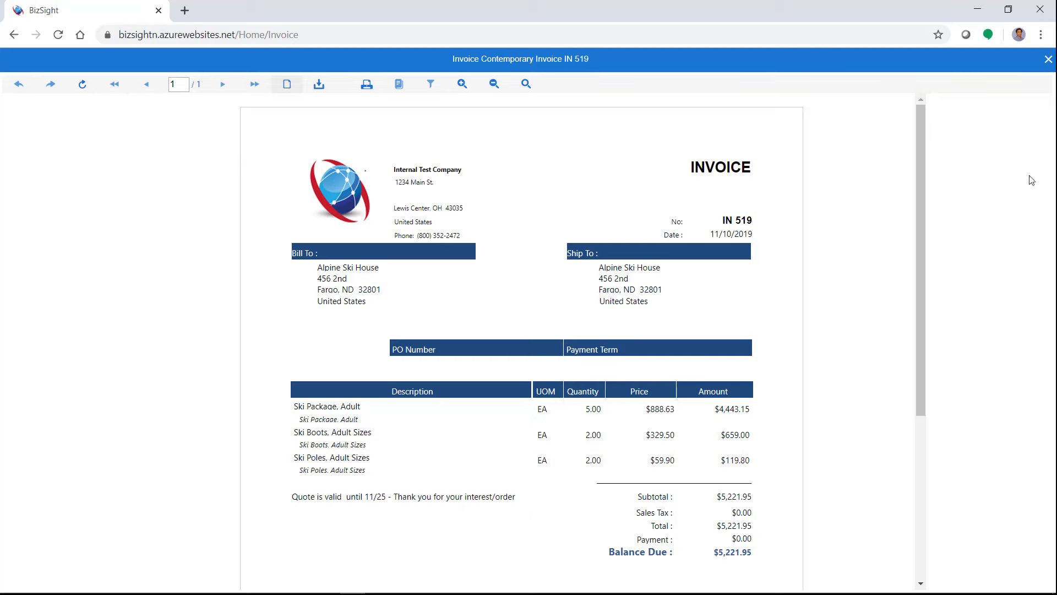
left_click(1049, 59)
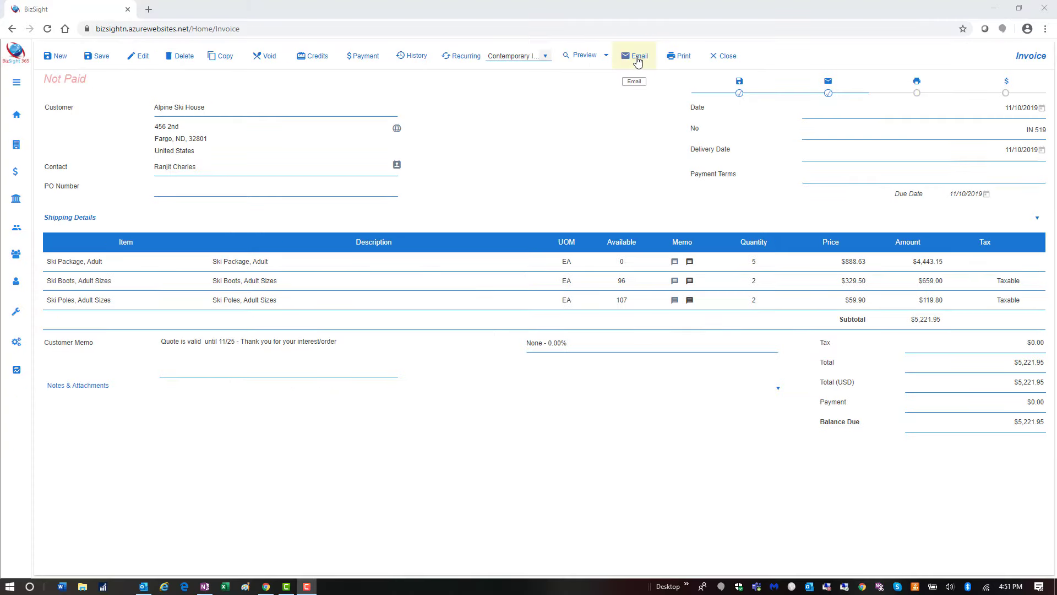
Start an email for the Alpine Ski House invoice, check its attached invoice PDF and return to the message.
left_click(638, 58)
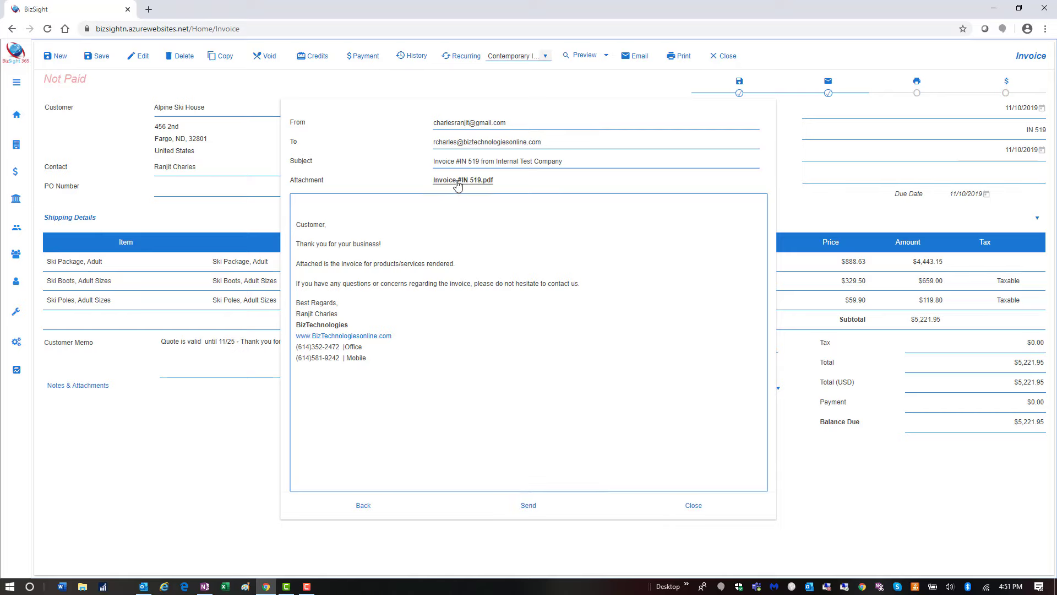
left_click(465, 181)
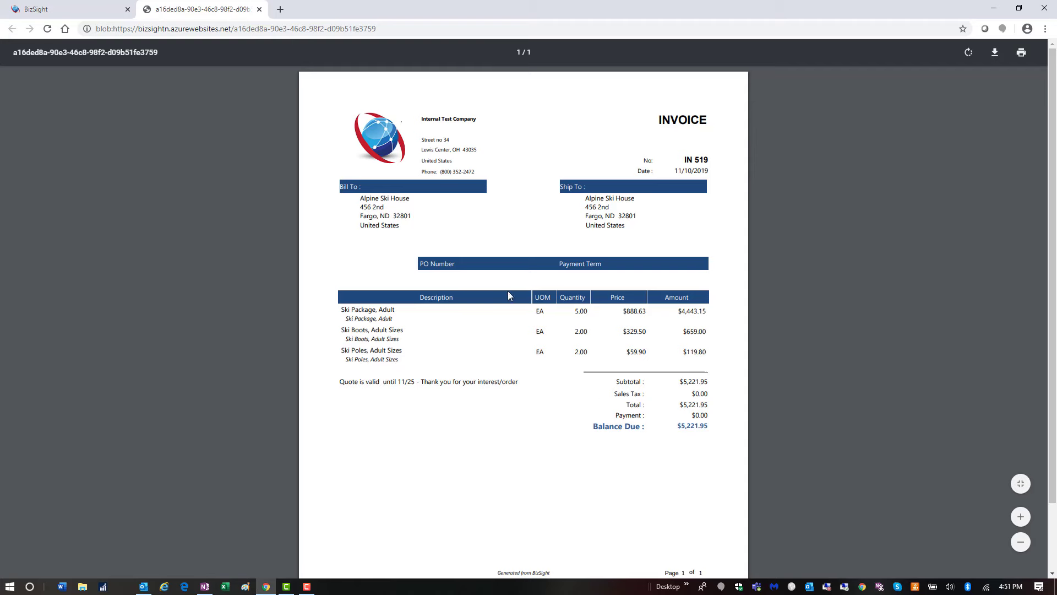
left_click(260, 10)
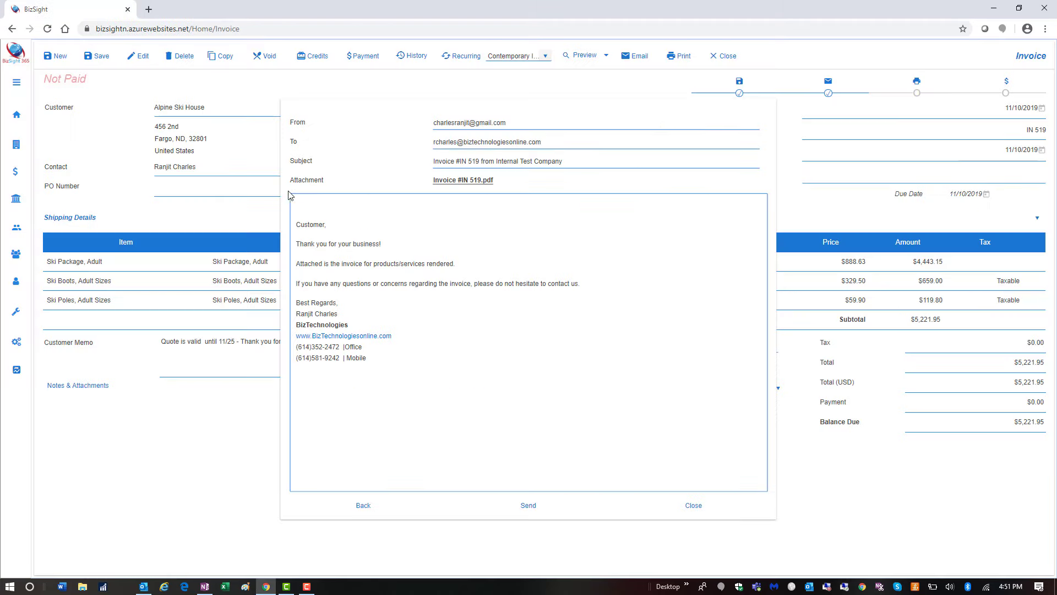
Insert a blank line after "Best Regards," in the invoice email's message body.
triple_click(346, 303)
left_click(344, 302)
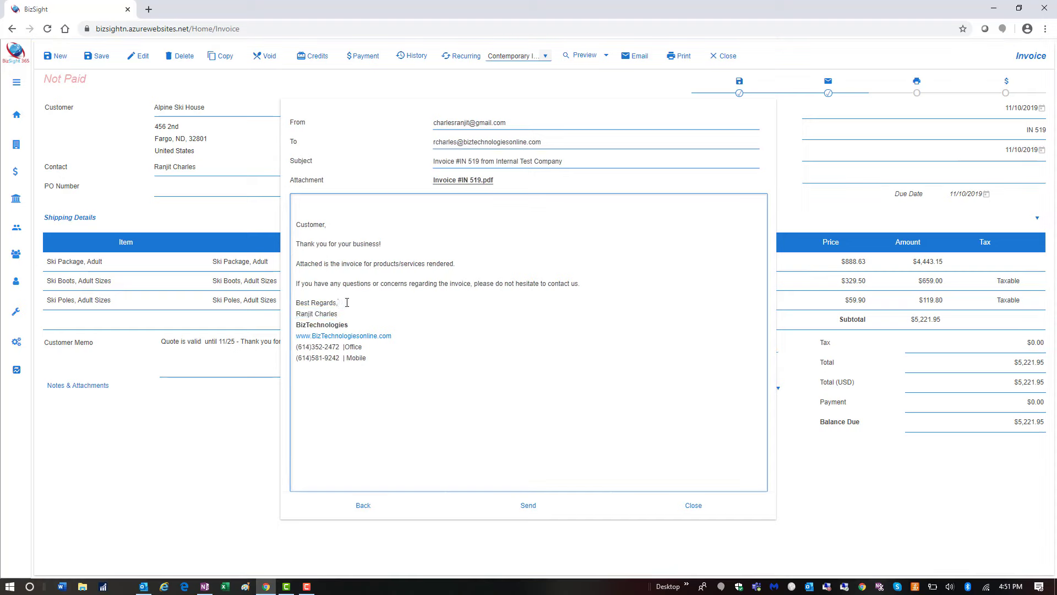
key("Return")
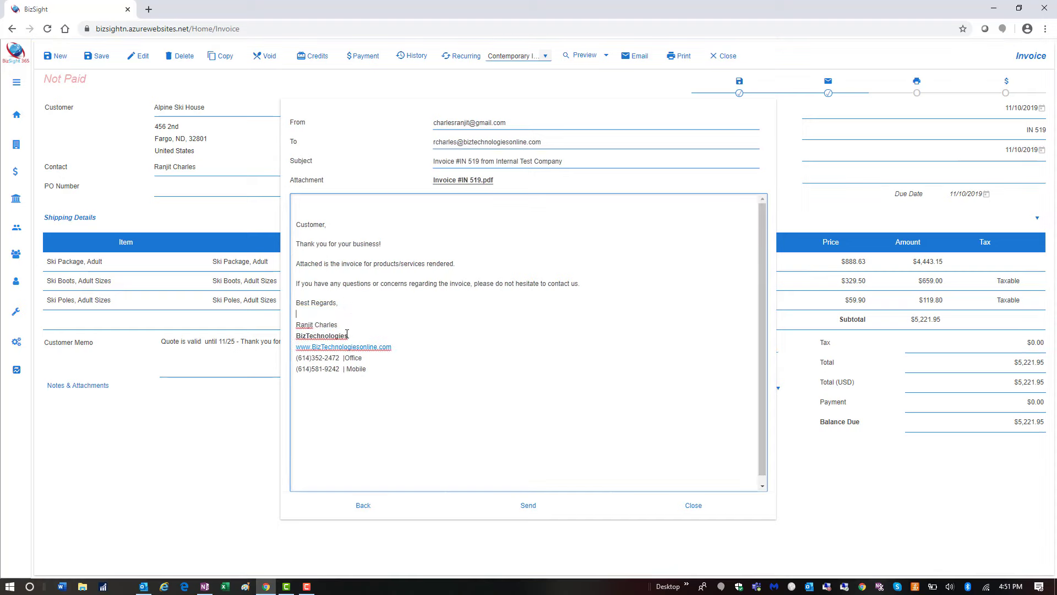
Send the invoice email, dismiss the notification and close the invoice.
left_click(538, 511)
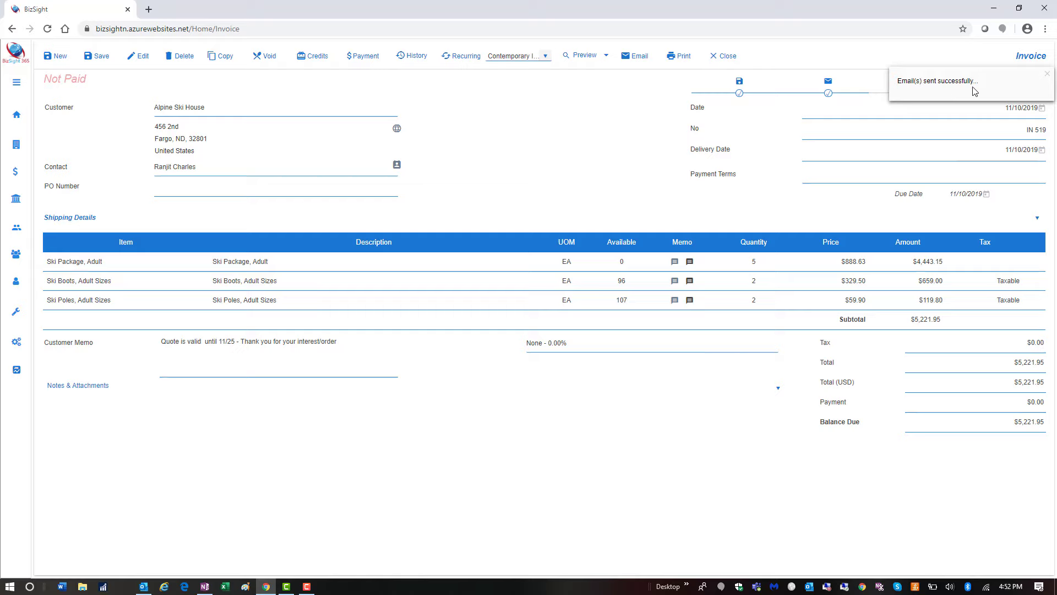
left_click(1048, 74)
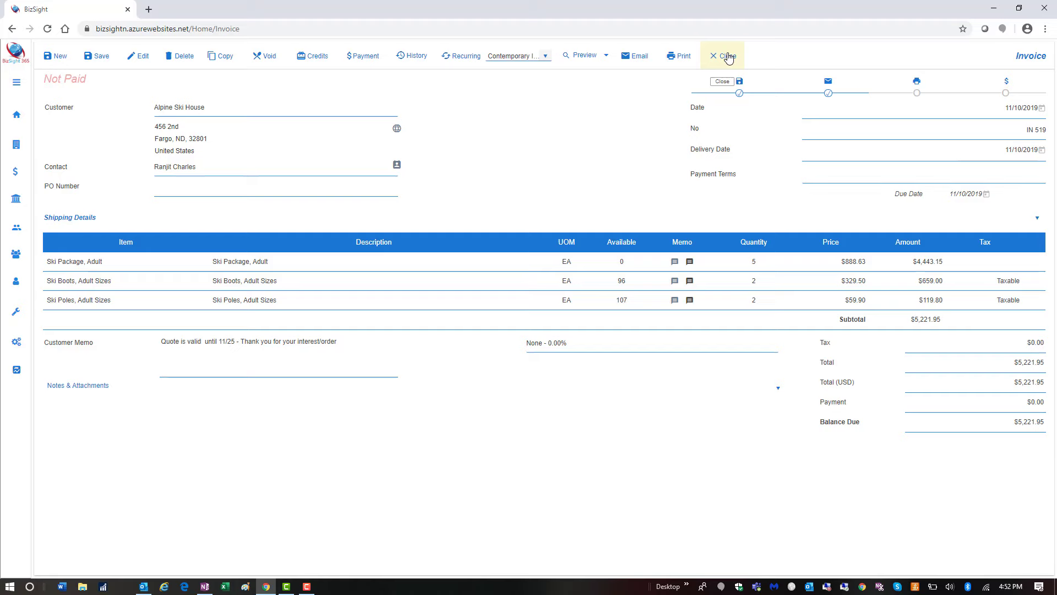
left_click(728, 56)
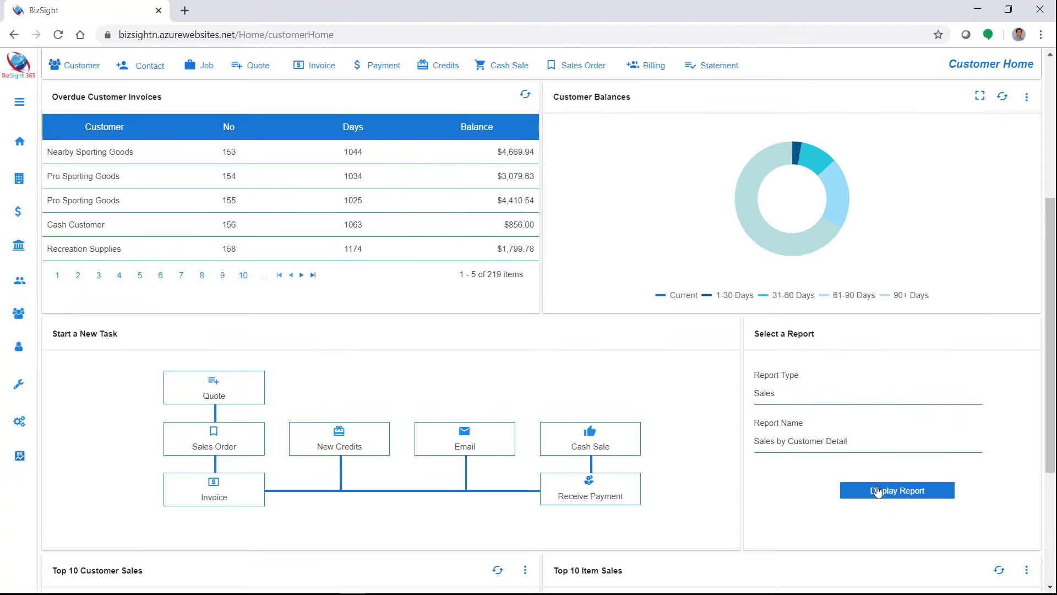
Display the Sales by Customer Detail report and examine the Alpine Ski House invoice entries.
left_click(878, 491)
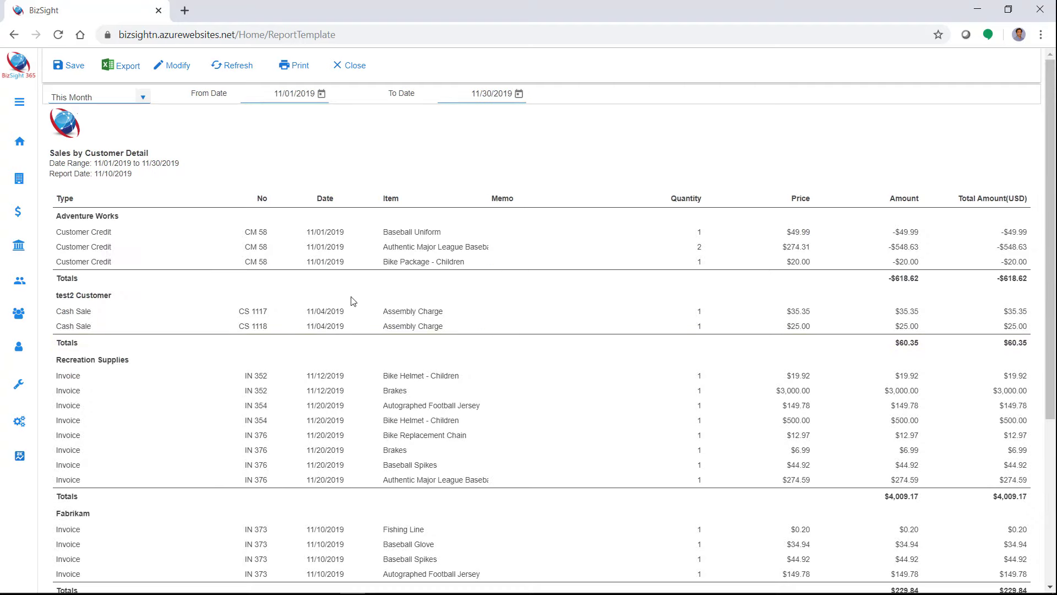
scroll(344, 301, "down", 1)
scroll(345, 301, "down", 1)
scroll(344, 300, "up", 2)
scroll(346, 299, "down", 5)
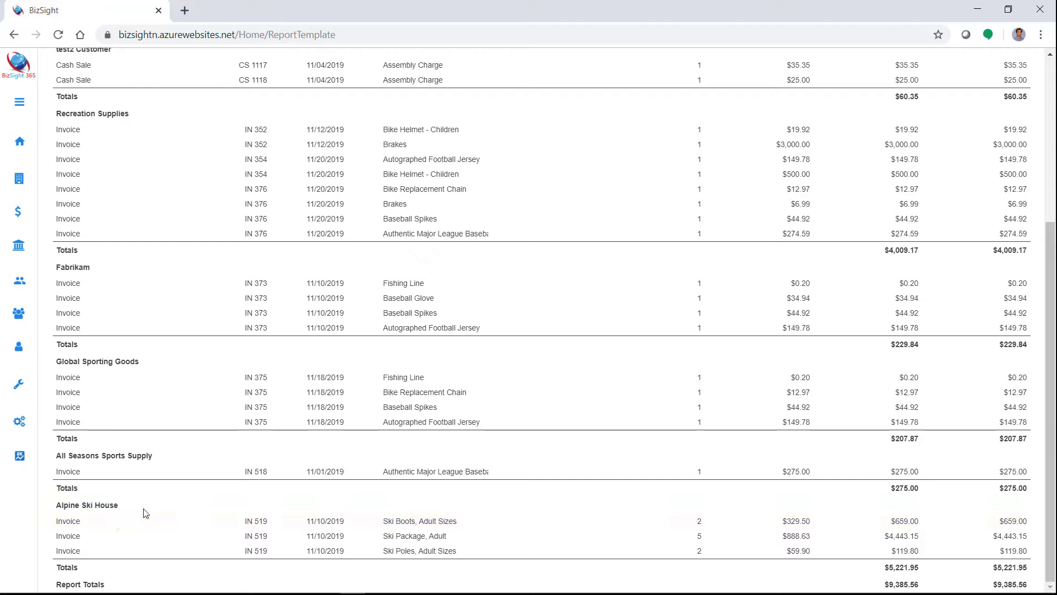